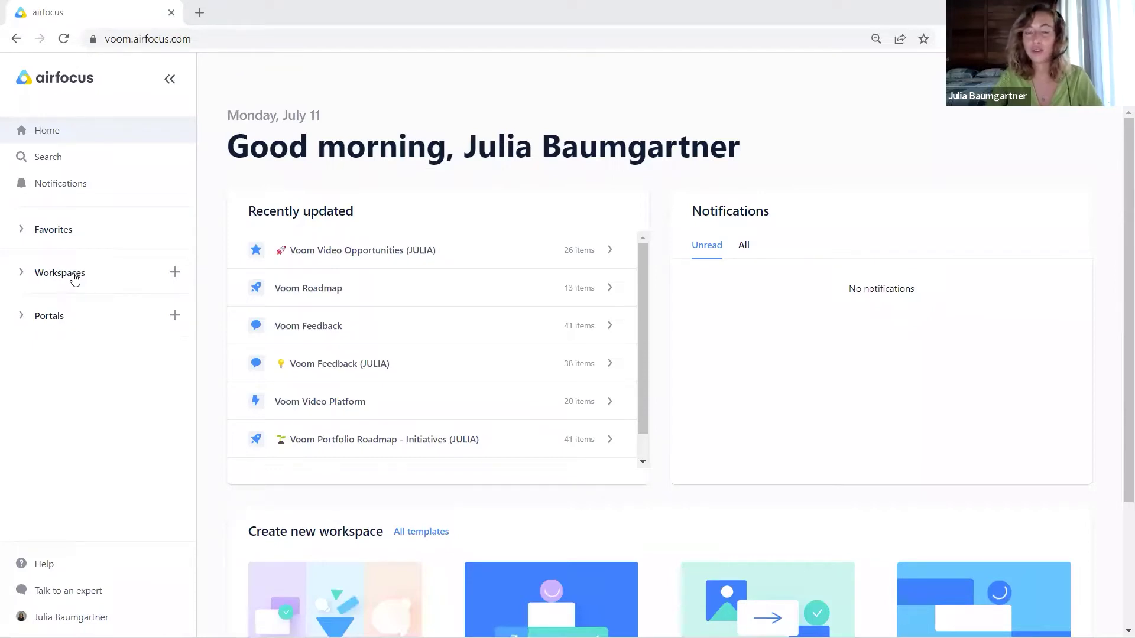
- Expand the Workspaces list and view the workspaces contained in its first group
{"action": "left_click", "coordinate": [60, 273]}
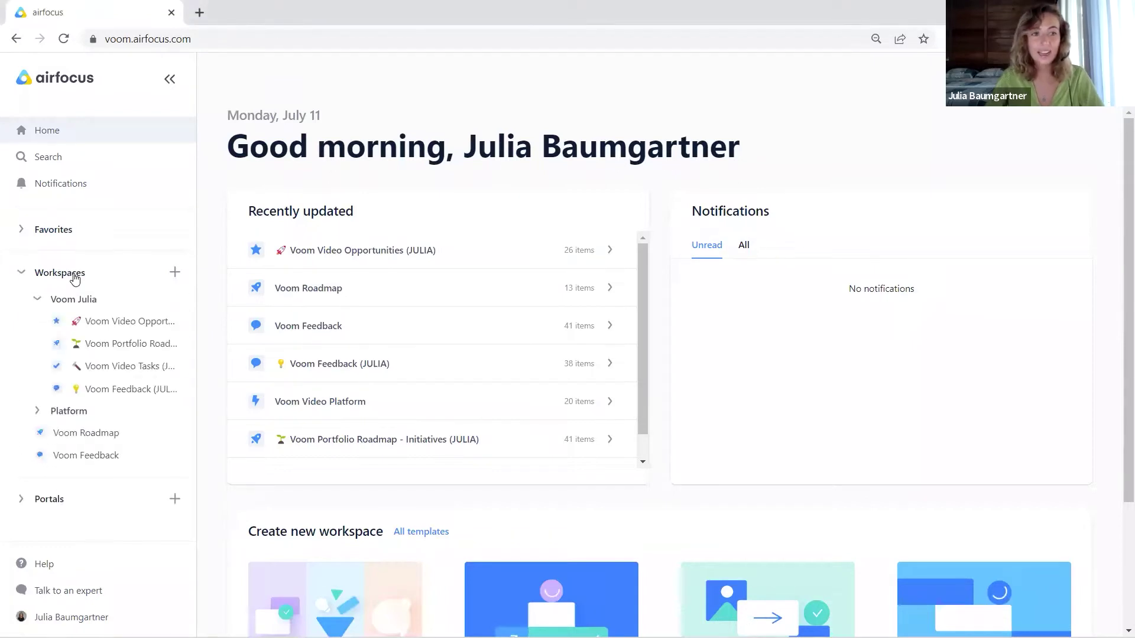
{"action": "left_click", "coordinate": [35, 300]}
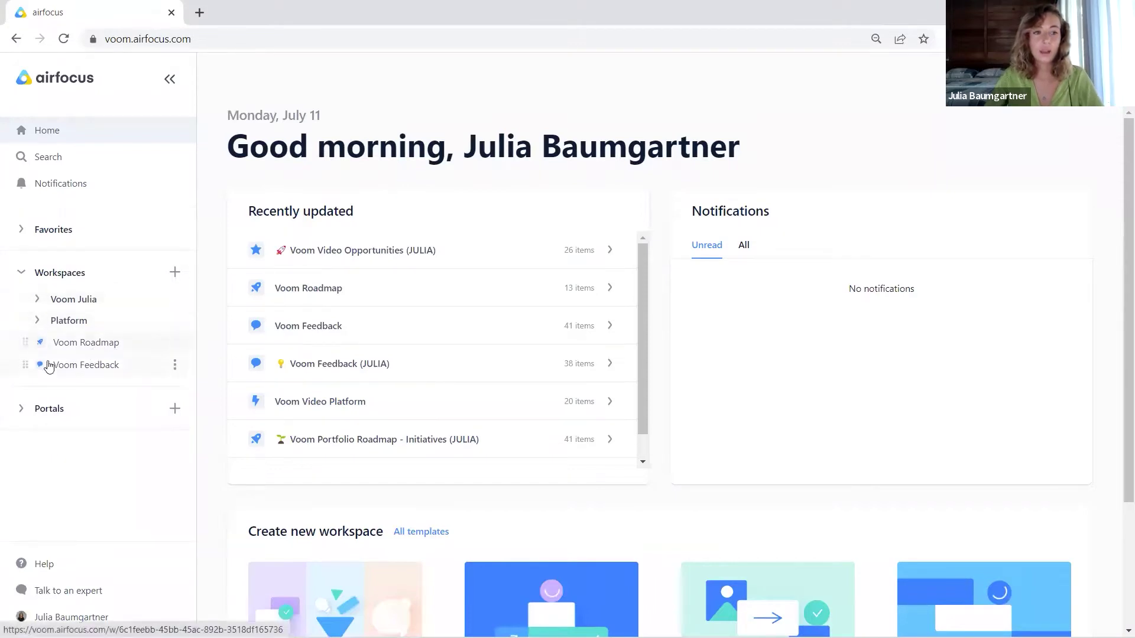
{"action": "left_click", "coordinate": [36, 300]}
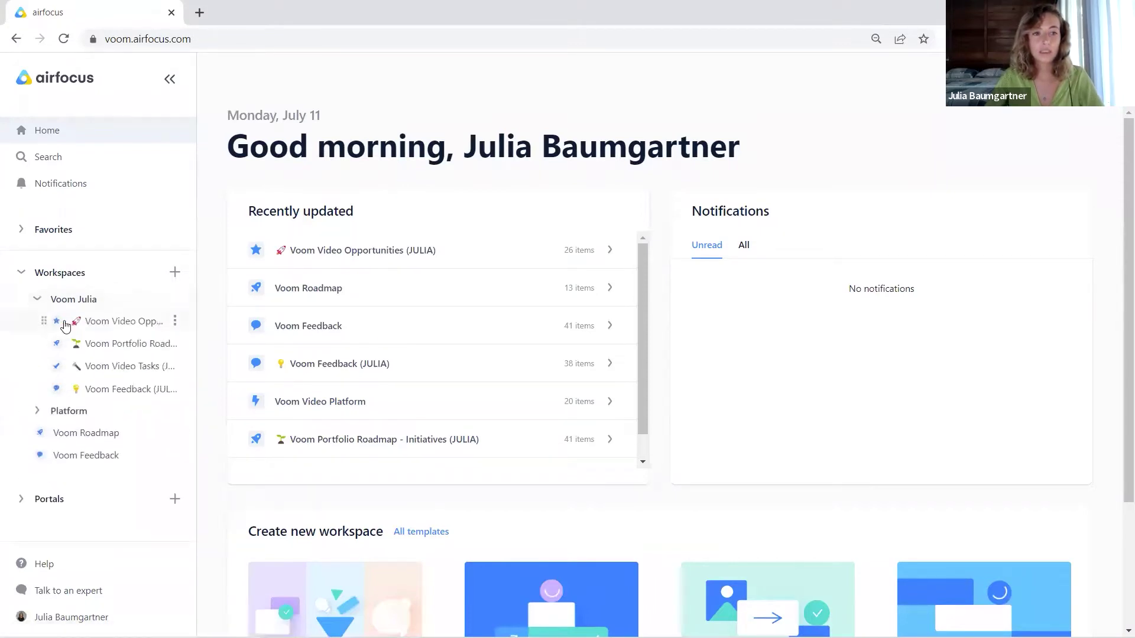
{"action": "left_click", "coordinate": [39, 300]}
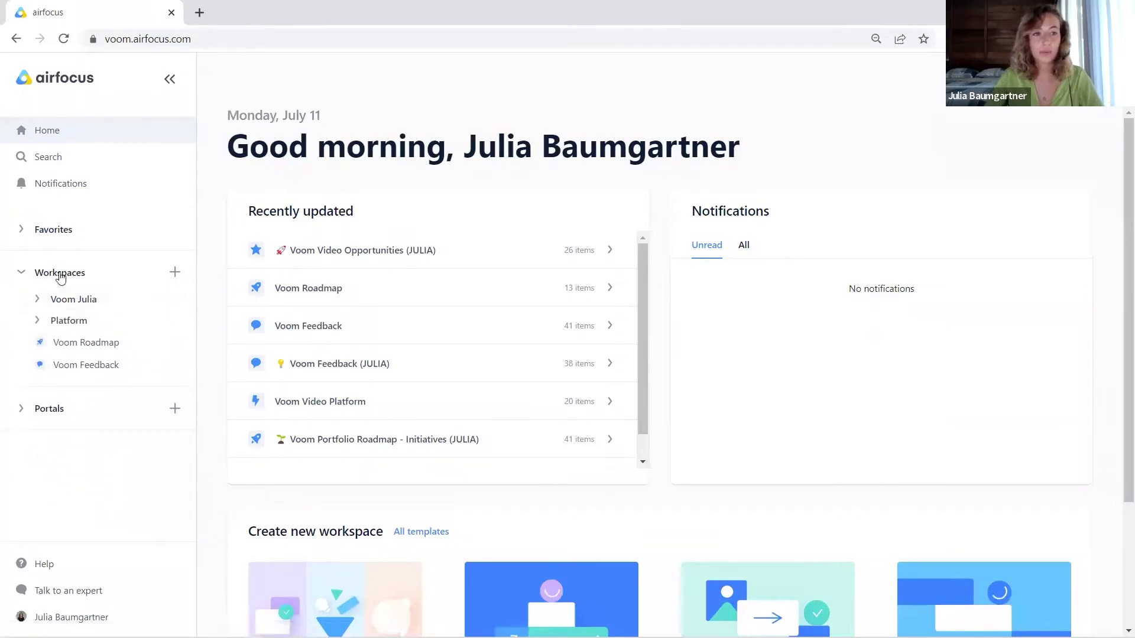
- Start a new workspace group named "Voom Video Platform" with team permissions set to Comment
{"action": "left_click", "coordinate": [175, 273]}
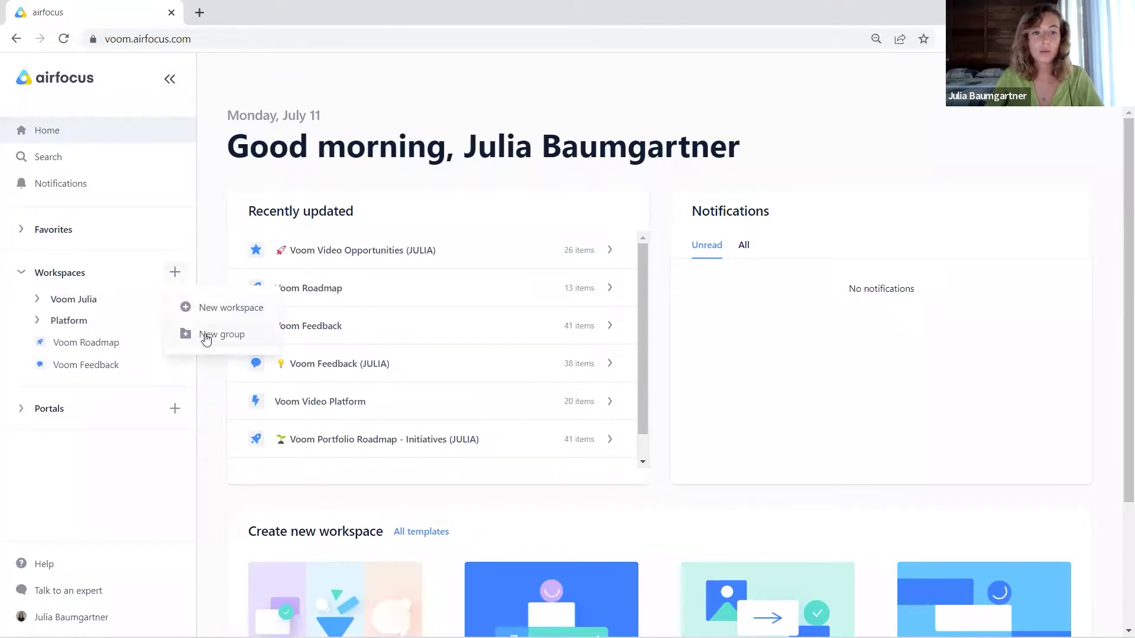
{"action": "left_click", "coordinate": [211, 336]}
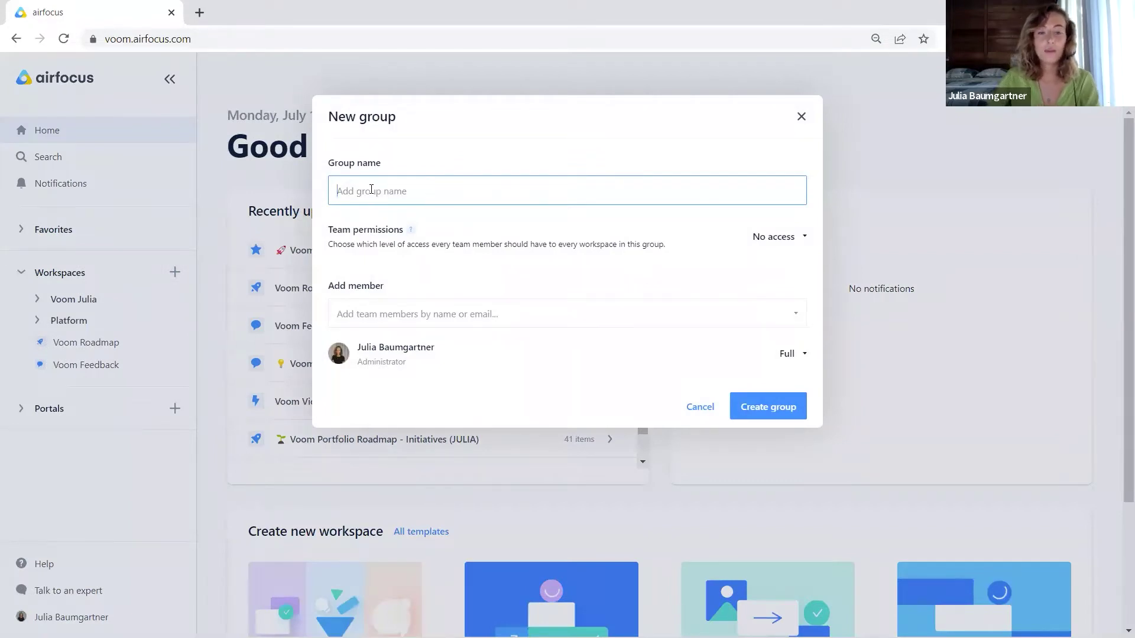
{"action": "type", "text": "V"}
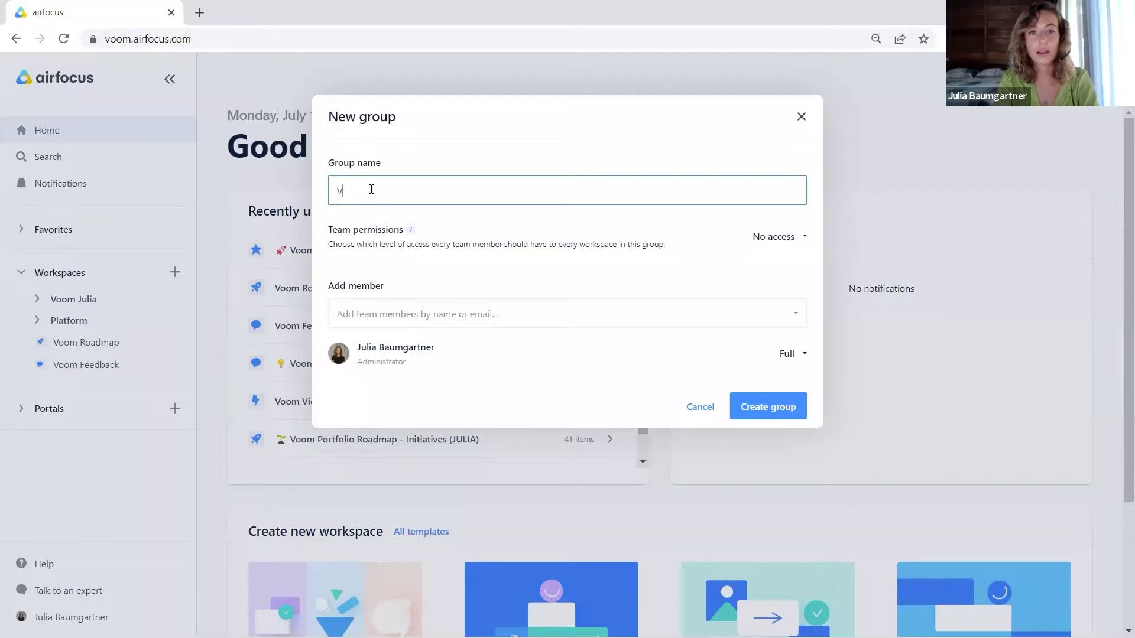
{"action": "type", "text": "oom Vido"}
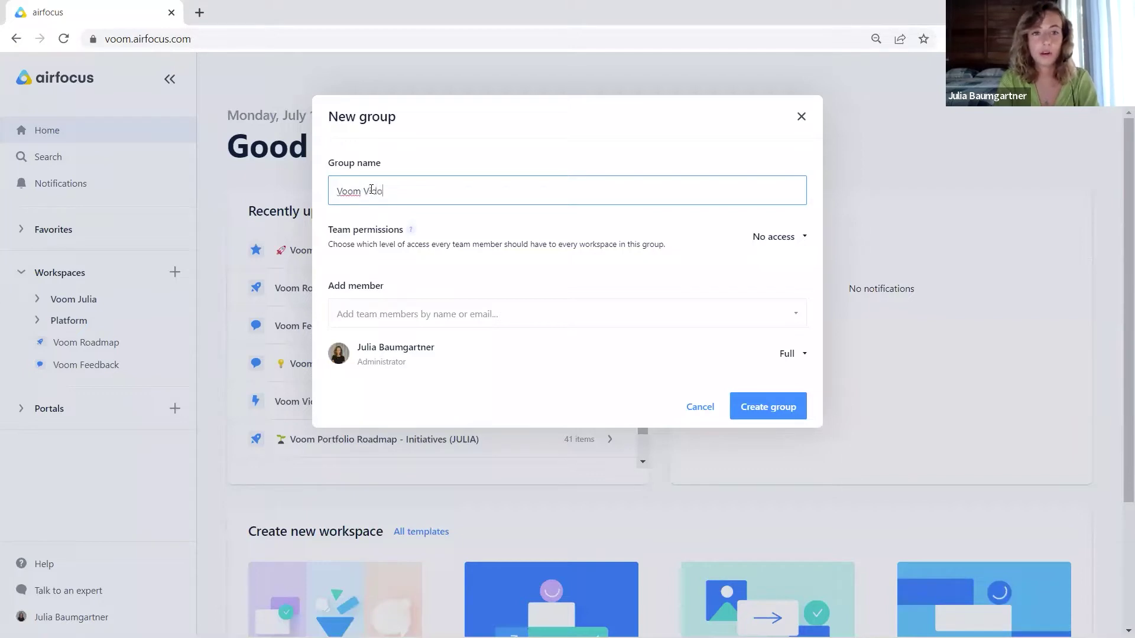
{"action": "key", "text": "BackSpace"}
{"action": "type", "text": "eo Platform"}
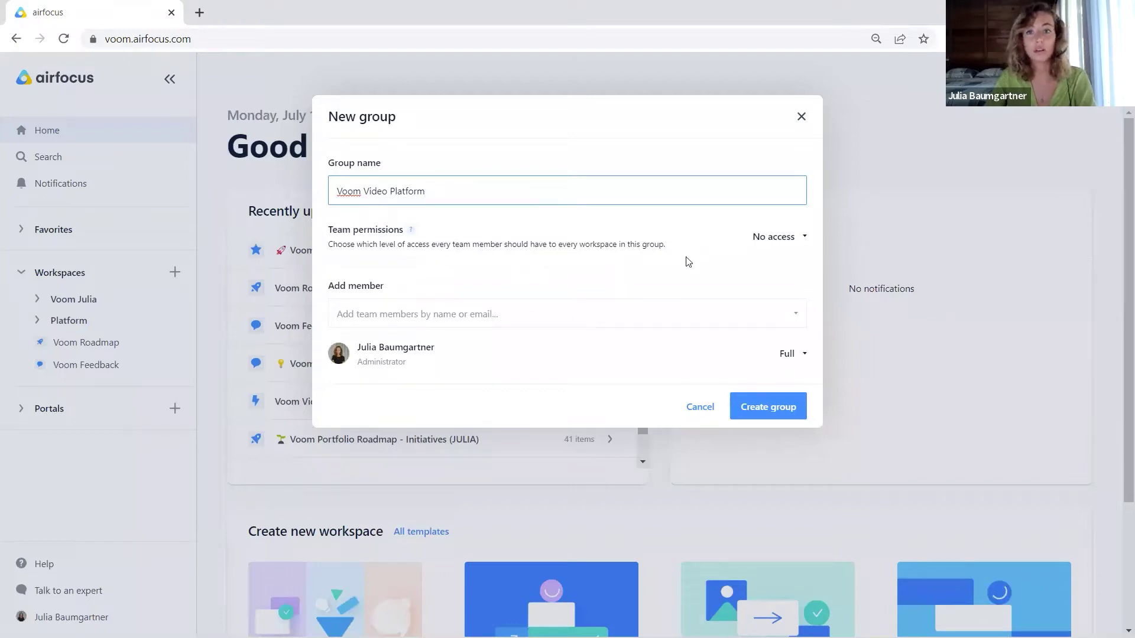
{"action": "left_click", "coordinate": [777, 242]}
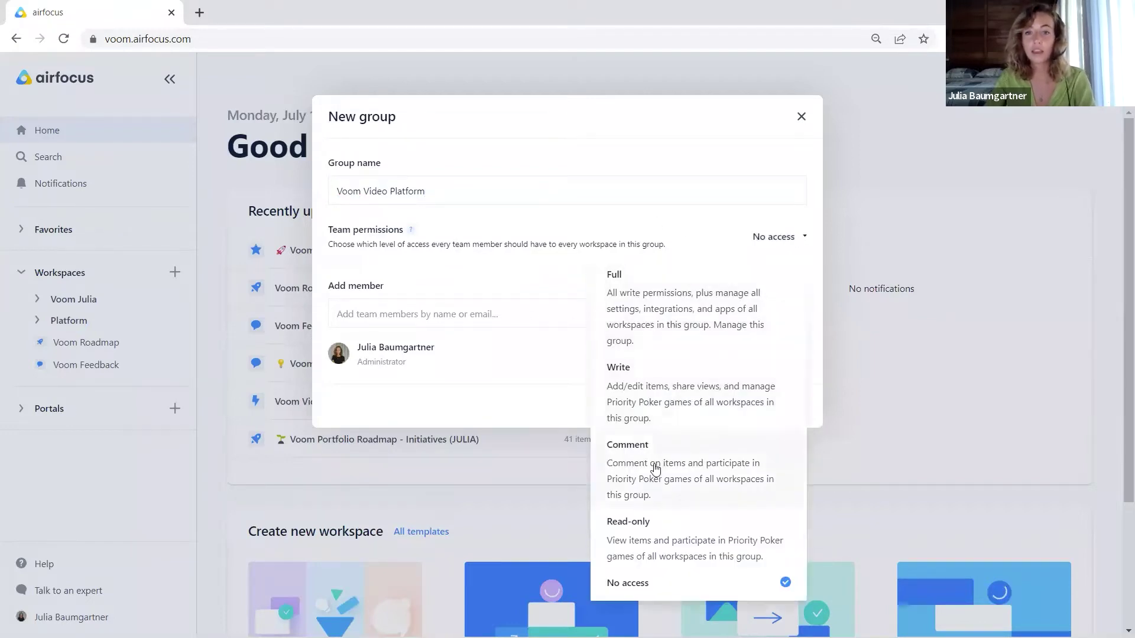
{"action": "left_click", "coordinate": [672, 469]}
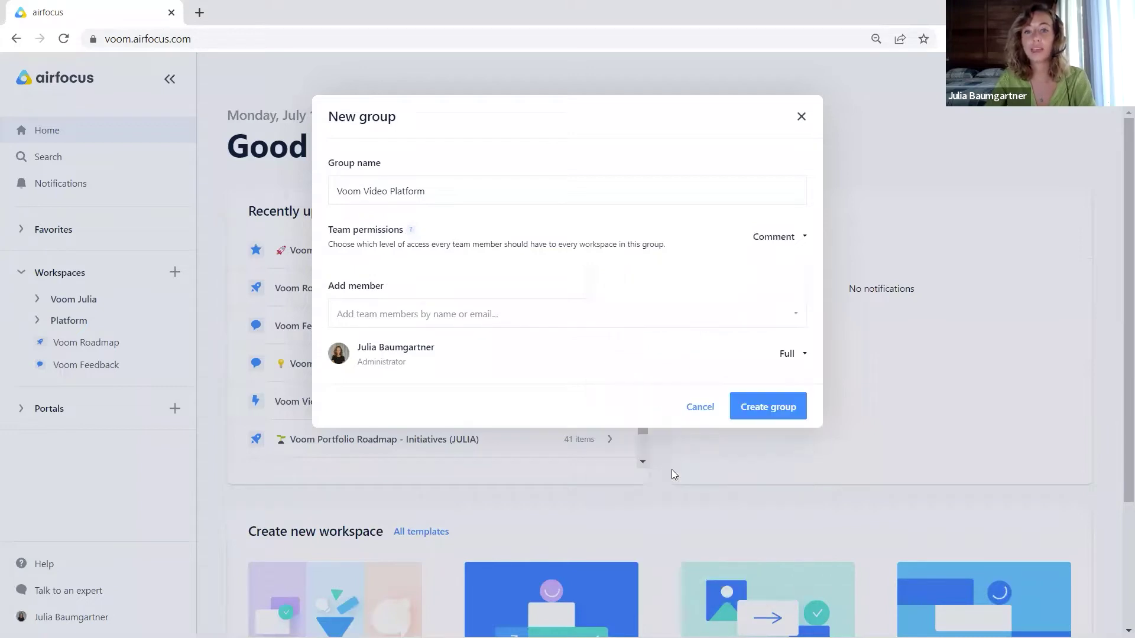
- Add the first listed team member to the group with Full access and create the group
{"action": "left_click", "coordinate": [440, 314]}
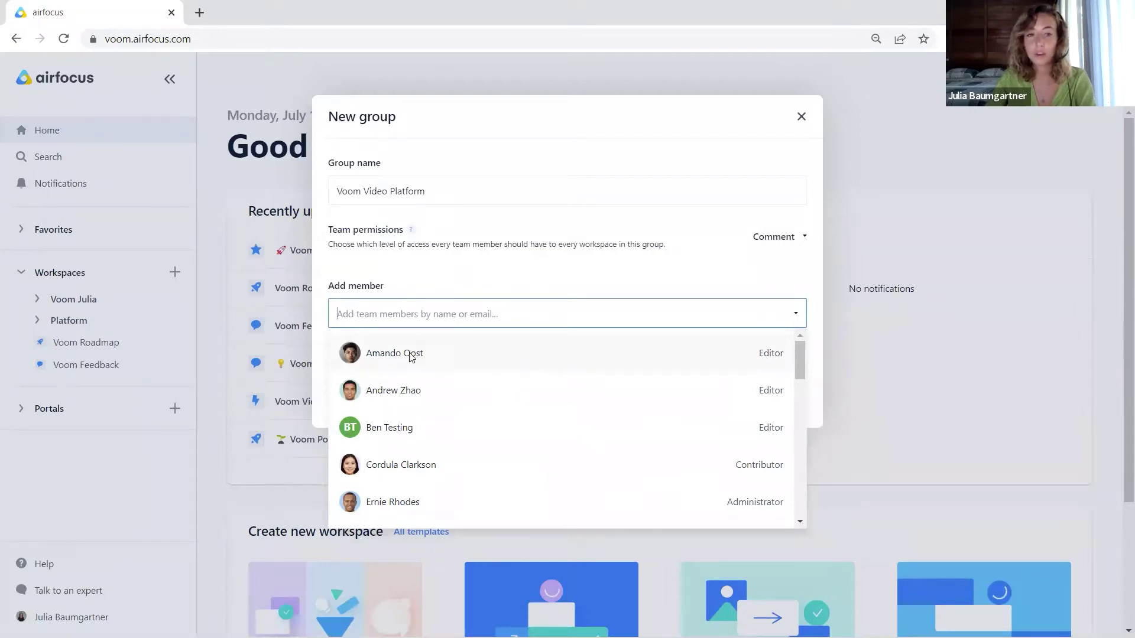
{"action": "left_click", "coordinate": [458, 354]}
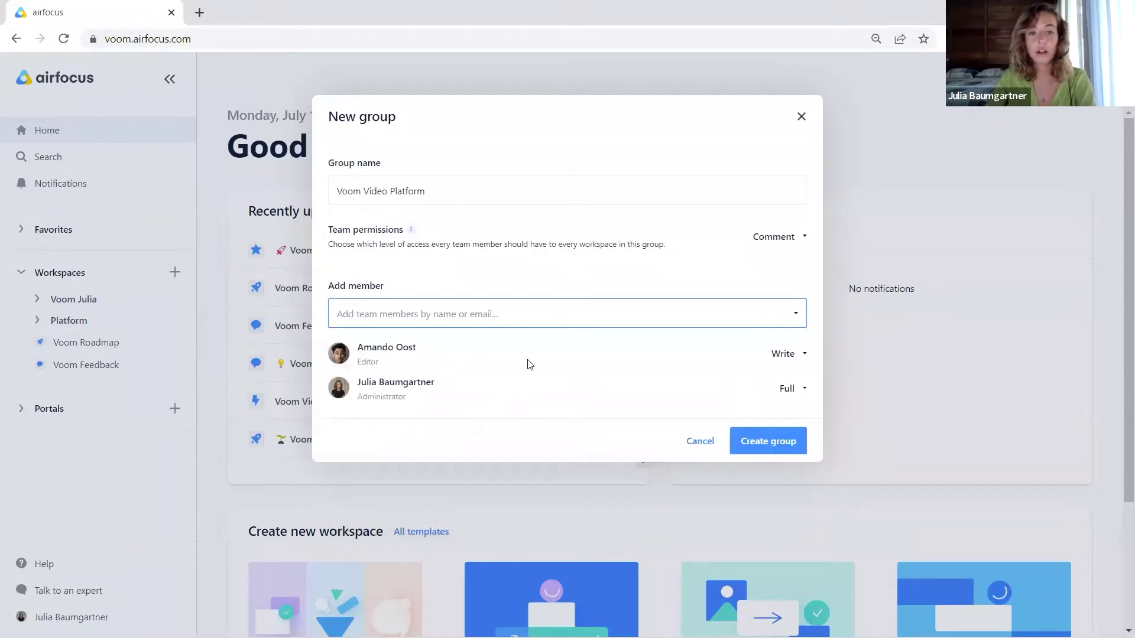
{"action": "left_click", "coordinate": [786, 354]}
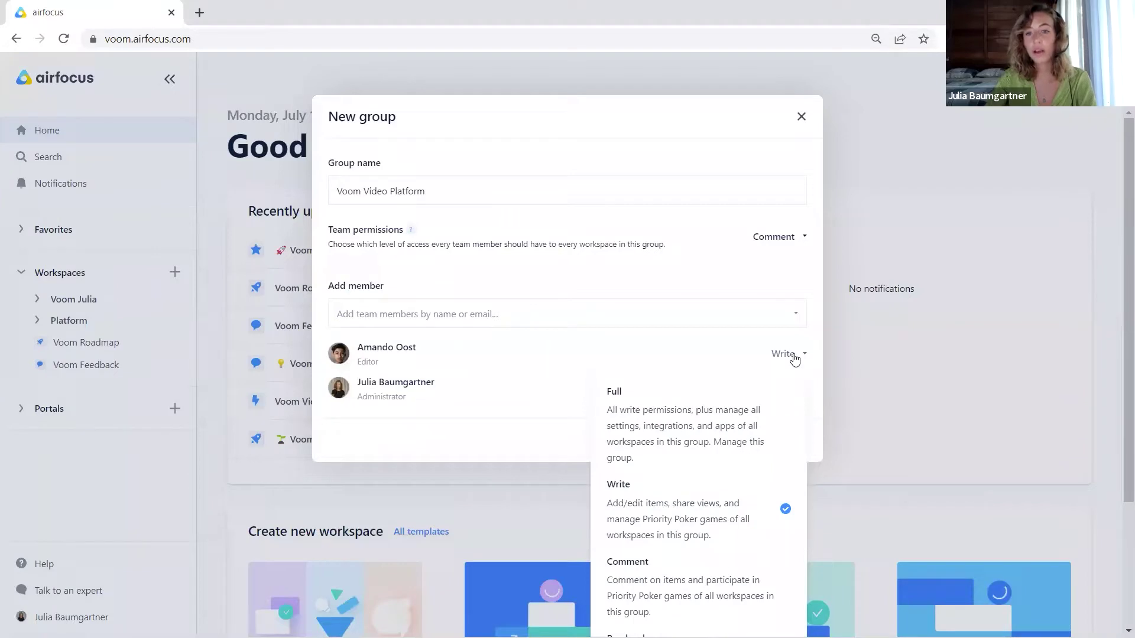
{"action": "left_click", "coordinate": [678, 408]}
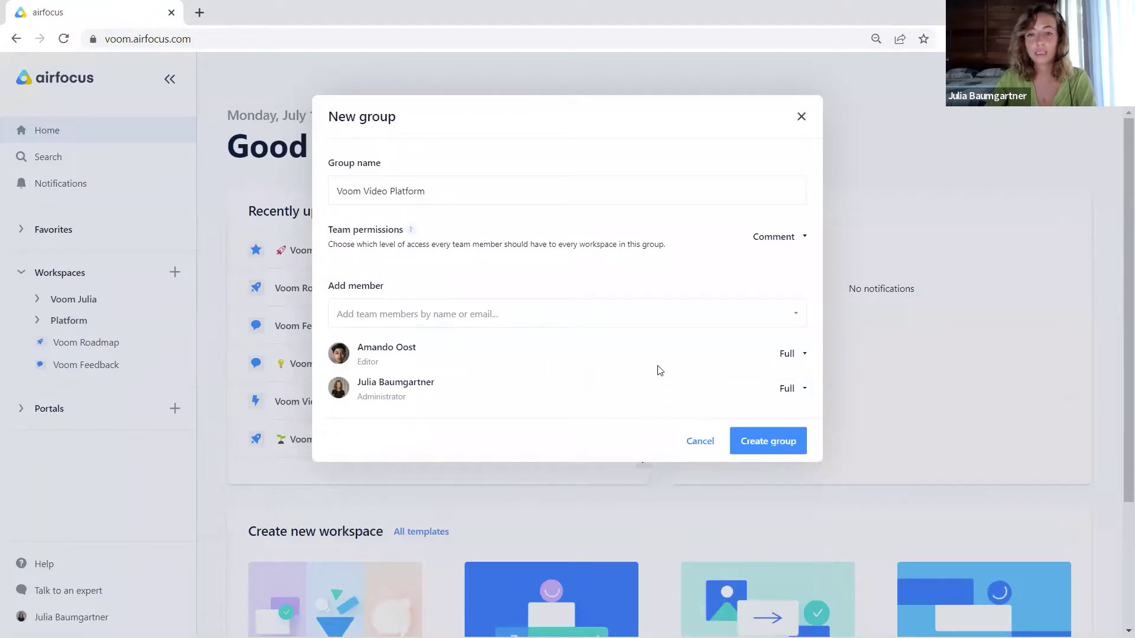
{"action": "left_click", "coordinate": [760, 447]}
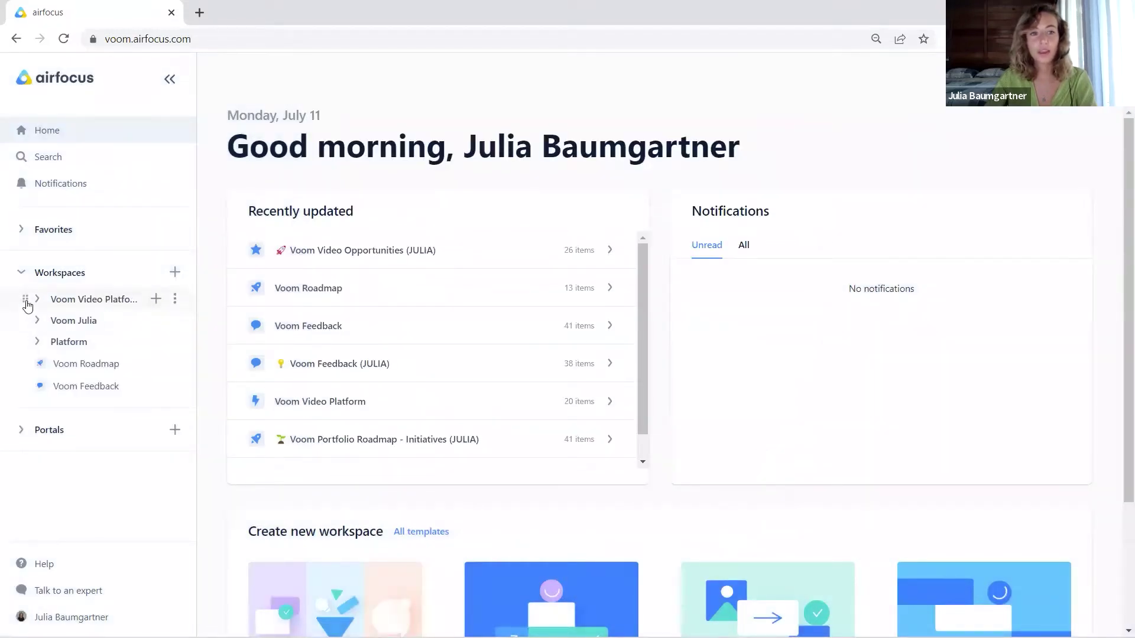
- Start a new workspace inside the Voom Video Platform group and look through the Recommended and Product templates
{"action": "mouse_move", "coordinate": [23, 299]}
{"action": "left_mouse_down"}
{"action": "mouse_move", "coordinate": [29, 392]}
{"action": "mouse_move", "coordinate": [25, 301]}
{"action": "left_mouse_up"}
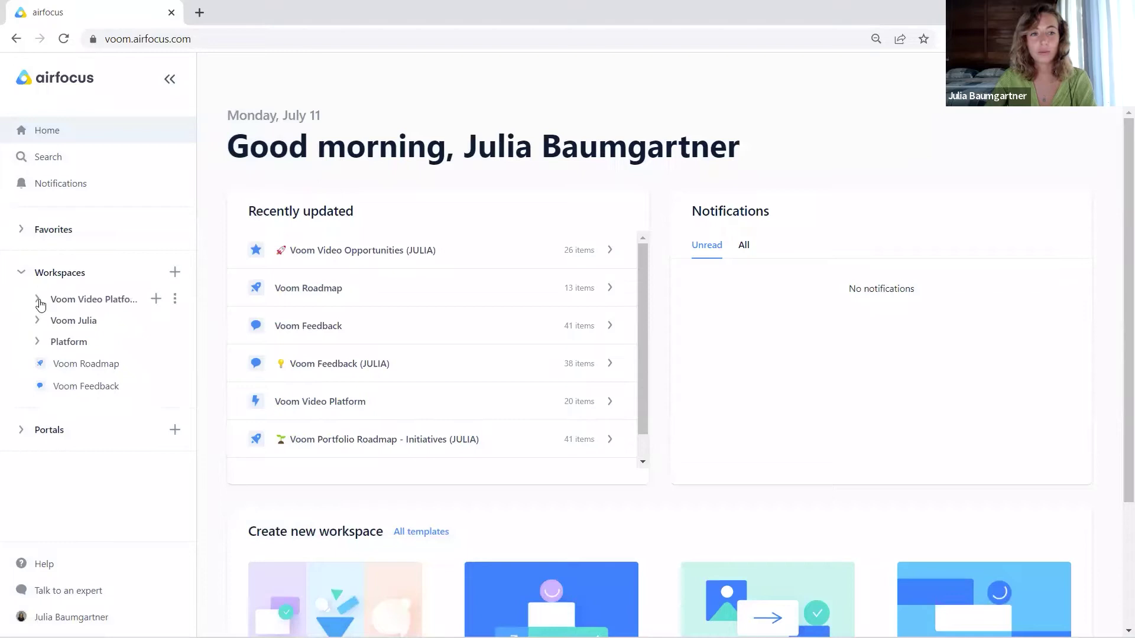
{"action": "left_click", "coordinate": [156, 301]}
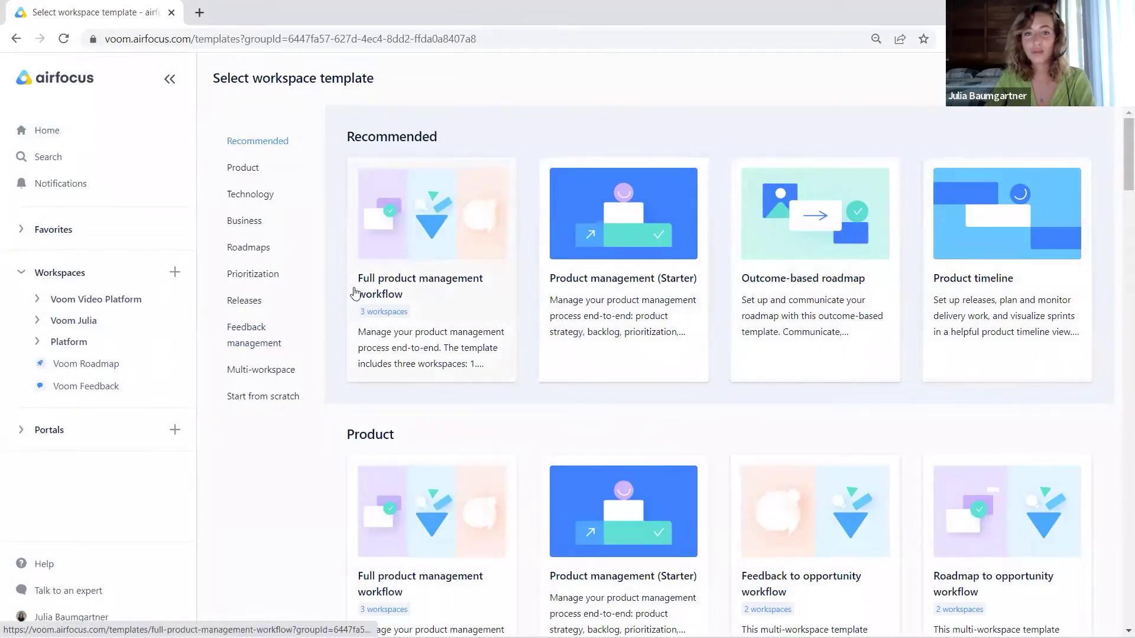
{"action": "scroll", "coordinate": [906, 496], "scroll_direction": "down", "scroll_amount": 4}
{"action": "scroll", "coordinate": [710, 308], "scroll_direction": "down", "scroll_amount": 1}
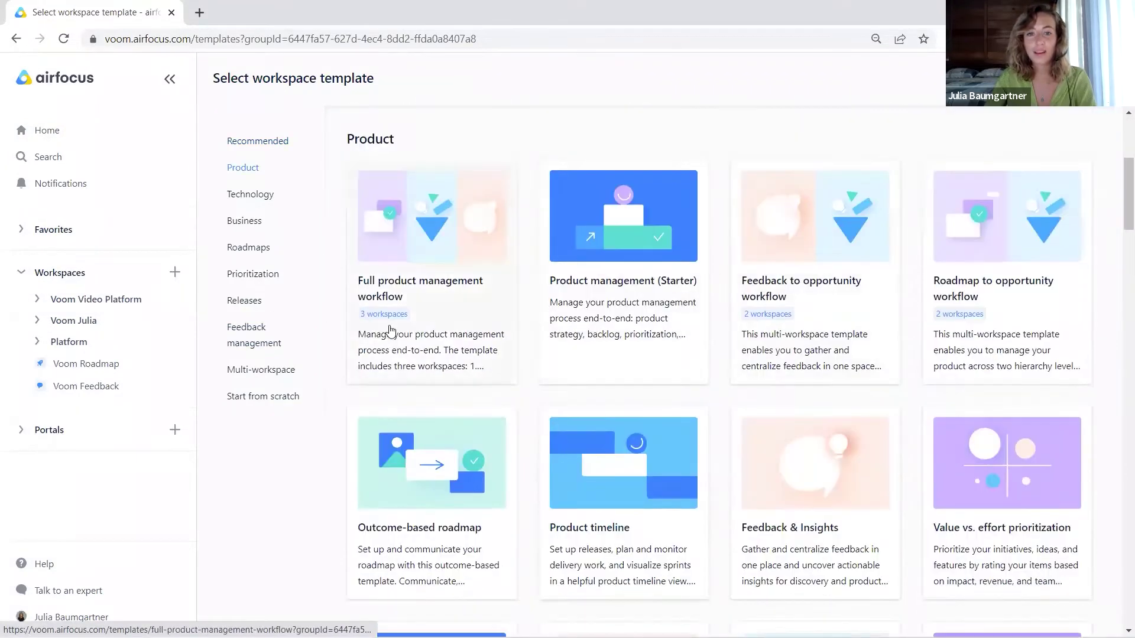
{"action": "scroll", "coordinate": [367, 473], "scroll_direction": "down", "scroll_amount": 3}
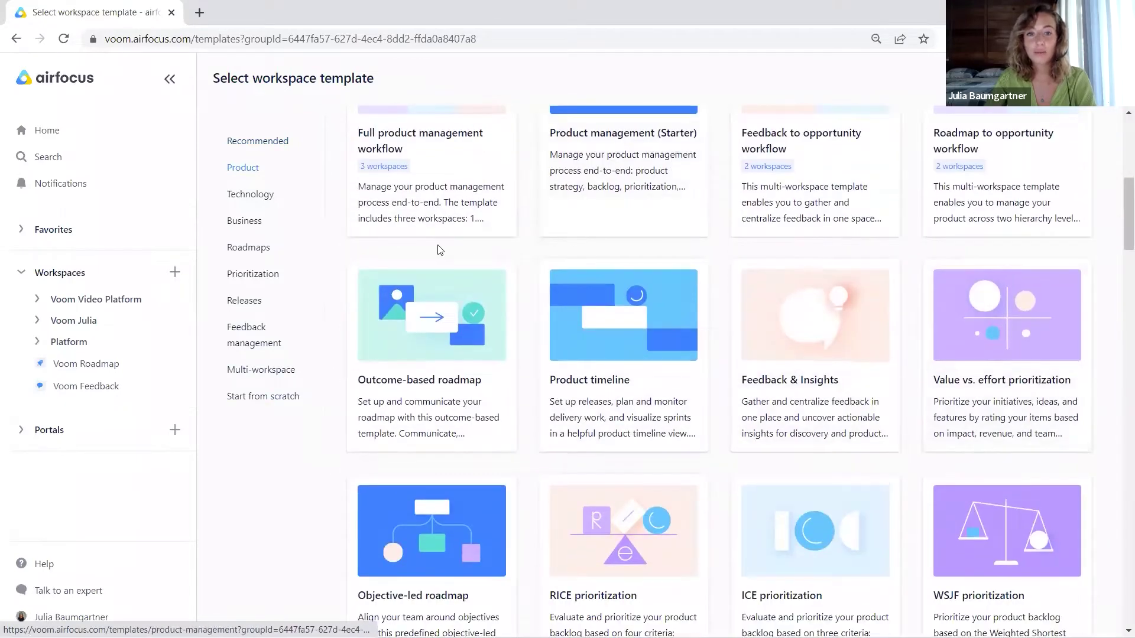
{"action": "scroll", "coordinate": [341, 408], "scroll_direction": "down", "scroll_amount": 3}
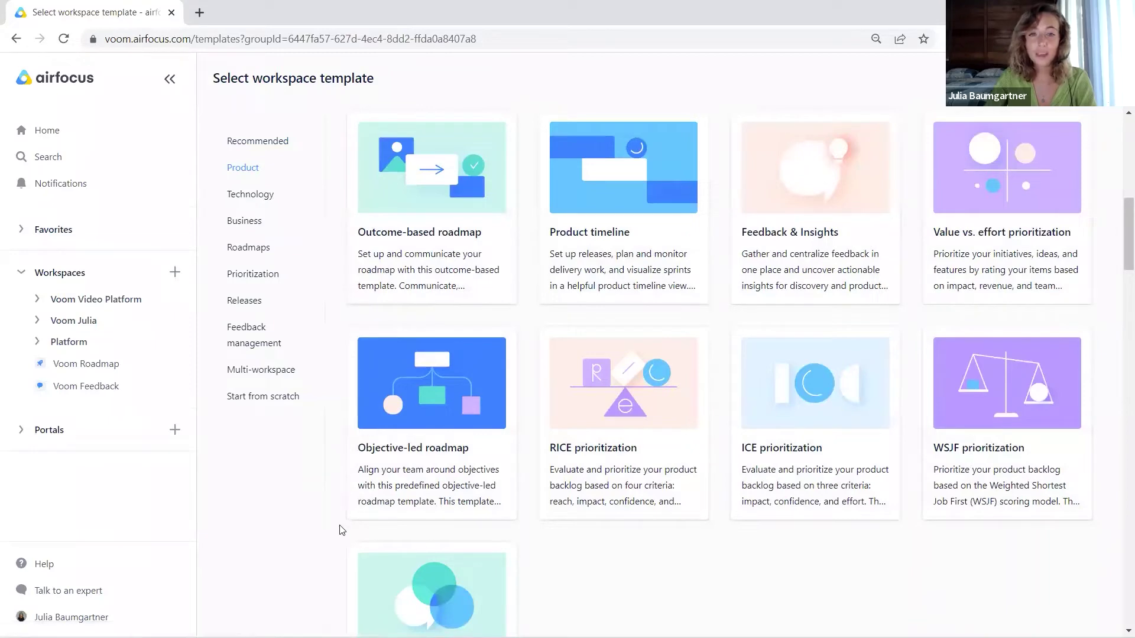
{"action": "scroll", "coordinate": [963, 502], "scroll_direction": "down", "scroll_amount": 2}
{"action": "scroll", "coordinate": [977, 467], "scroll_direction": "down", "scroll_amount": 1}
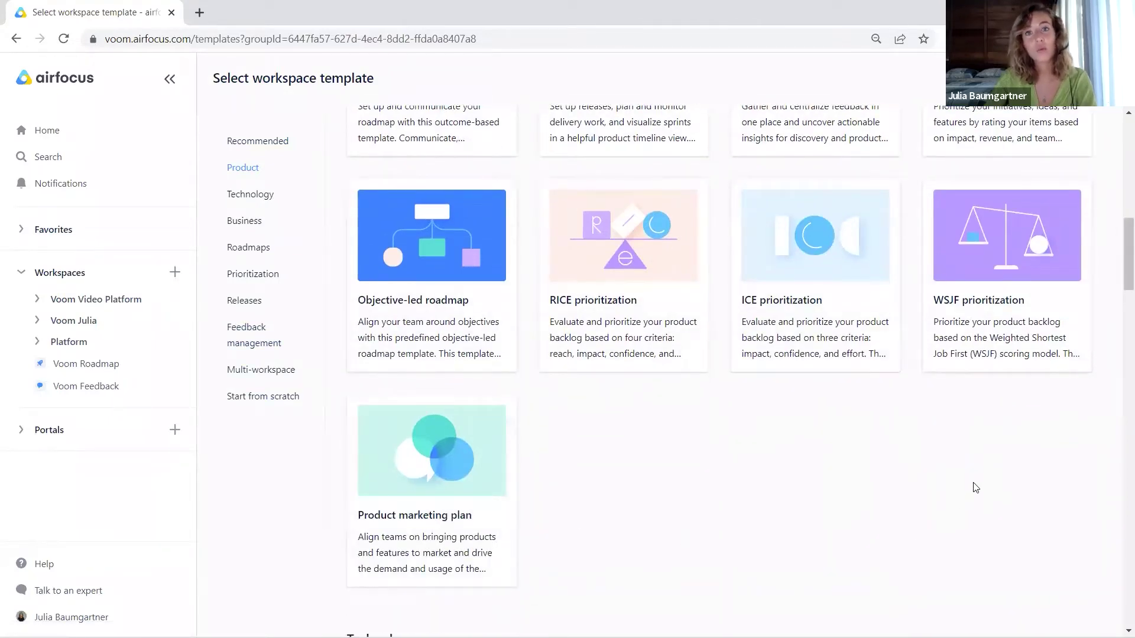
{"action": "scroll", "coordinate": [953, 405], "scroll_direction": "up", "scroll_amount": 6}
{"action": "scroll", "coordinate": [937, 389], "scroll_direction": "up", "scroll_amount": 6}
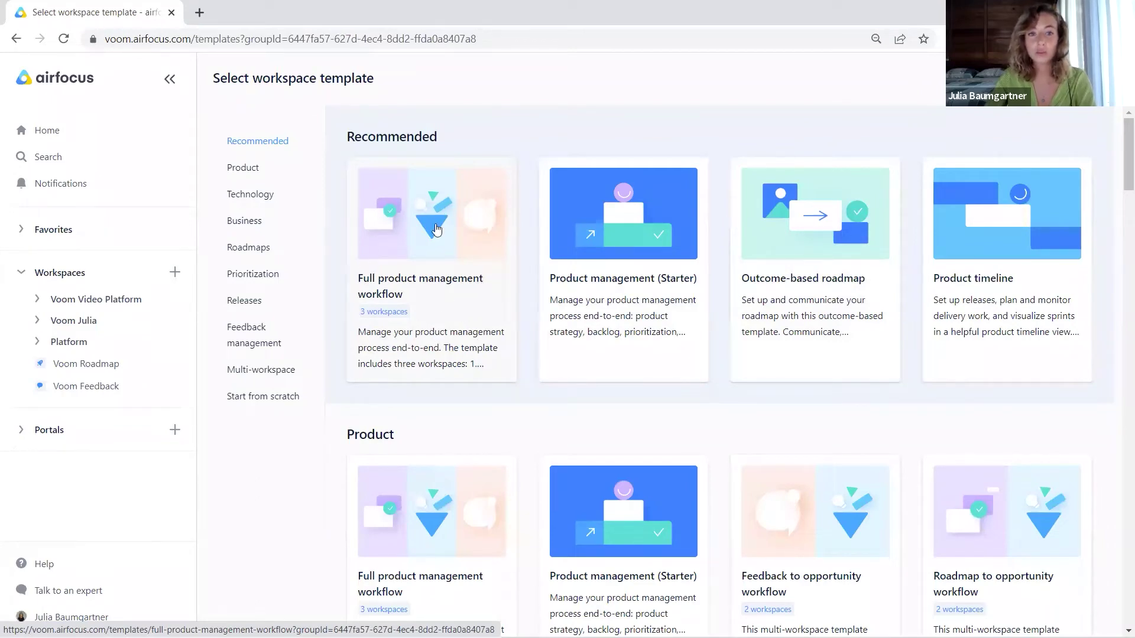
- Review the Full product management workflow template and create its workspaces with the default name and permissions
{"action": "left_click", "coordinate": [436, 229]}
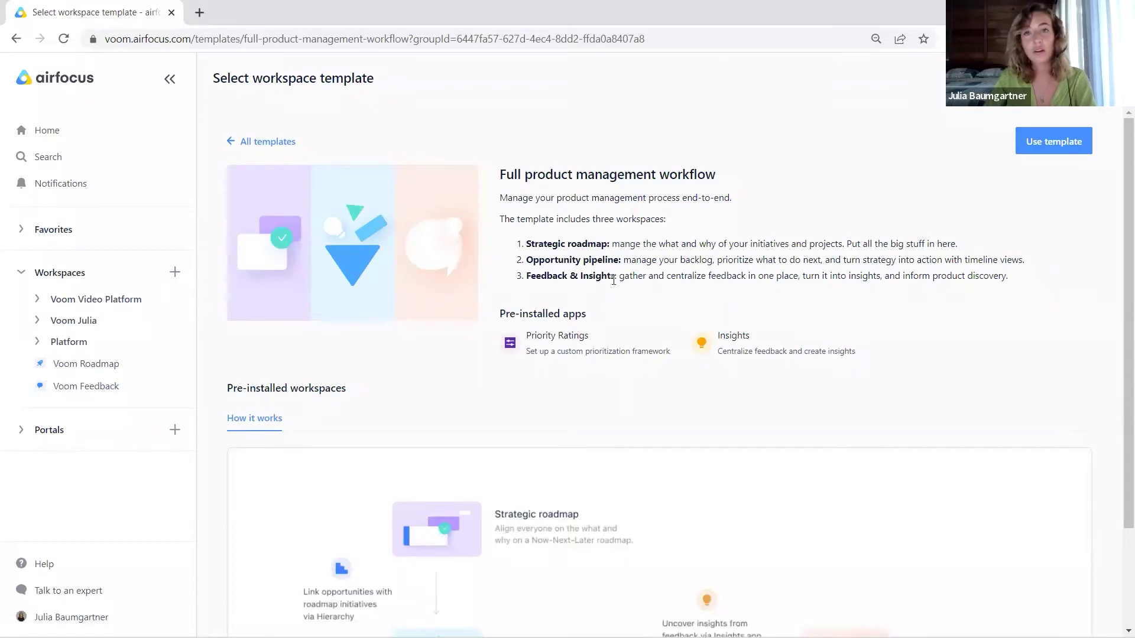
{"action": "scroll", "coordinate": [613, 280], "scroll_direction": "down", "scroll_amount": 2}
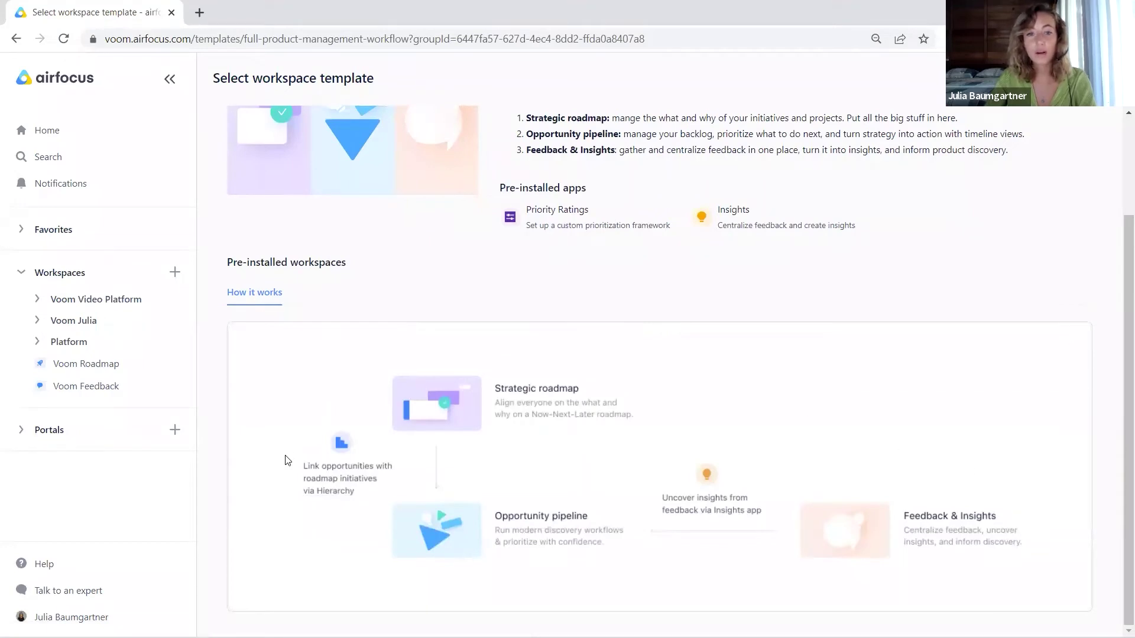
{"action": "scroll", "coordinate": [944, 406], "scroll_direction": "up", "scroll_amount": 2}
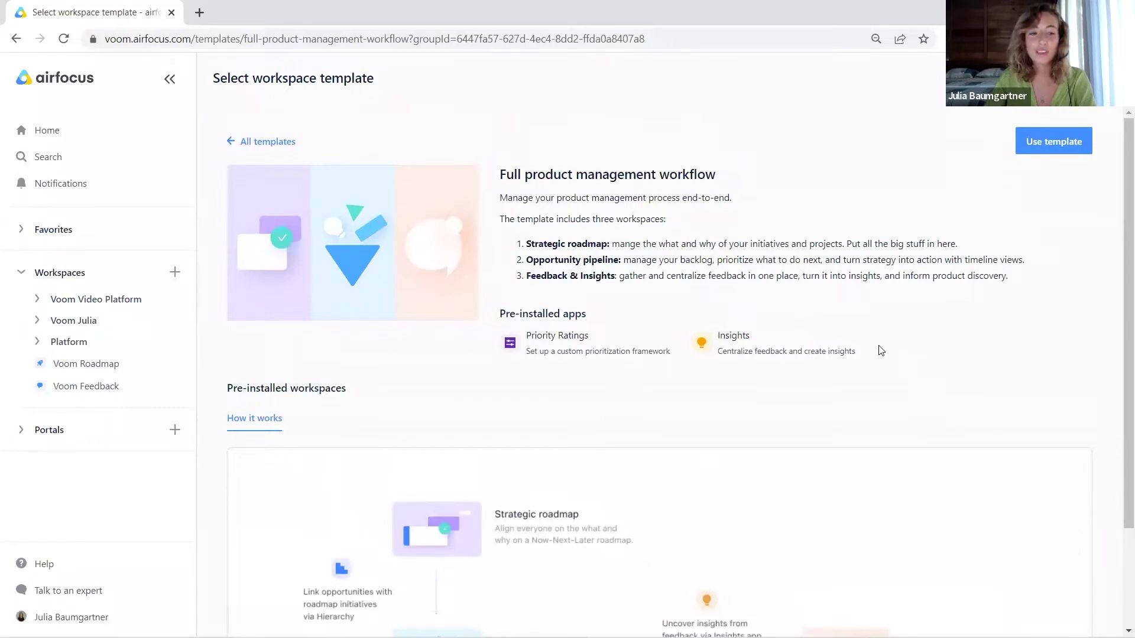
{"action": "left_click", "coordinate": [70, 592]}
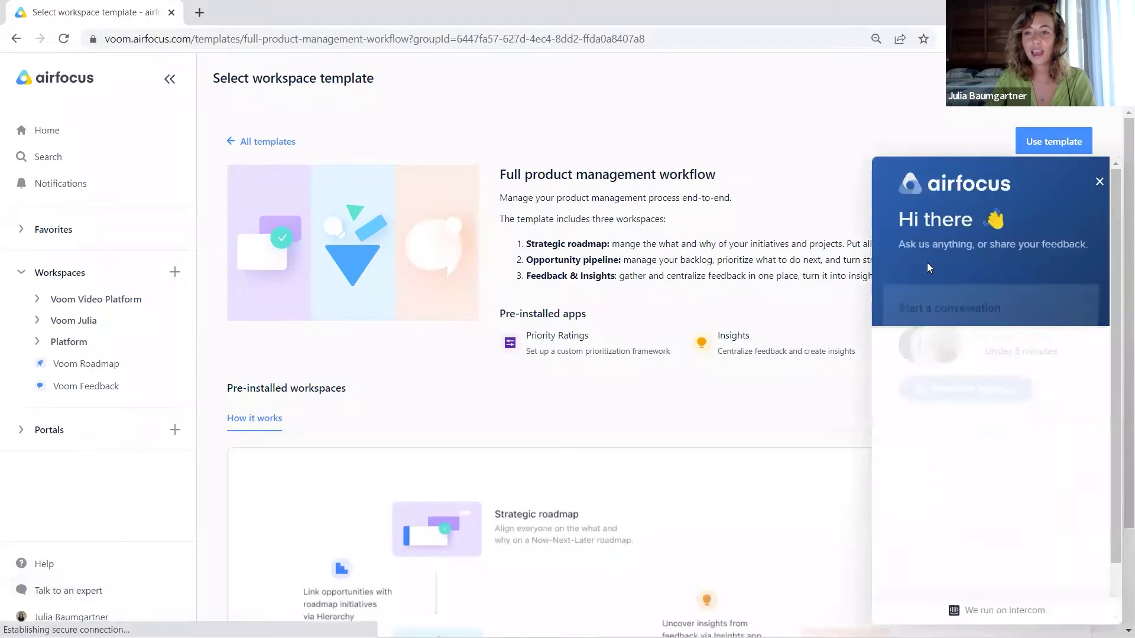
{"action": "left_click", "coordinate": [1099, 182]}
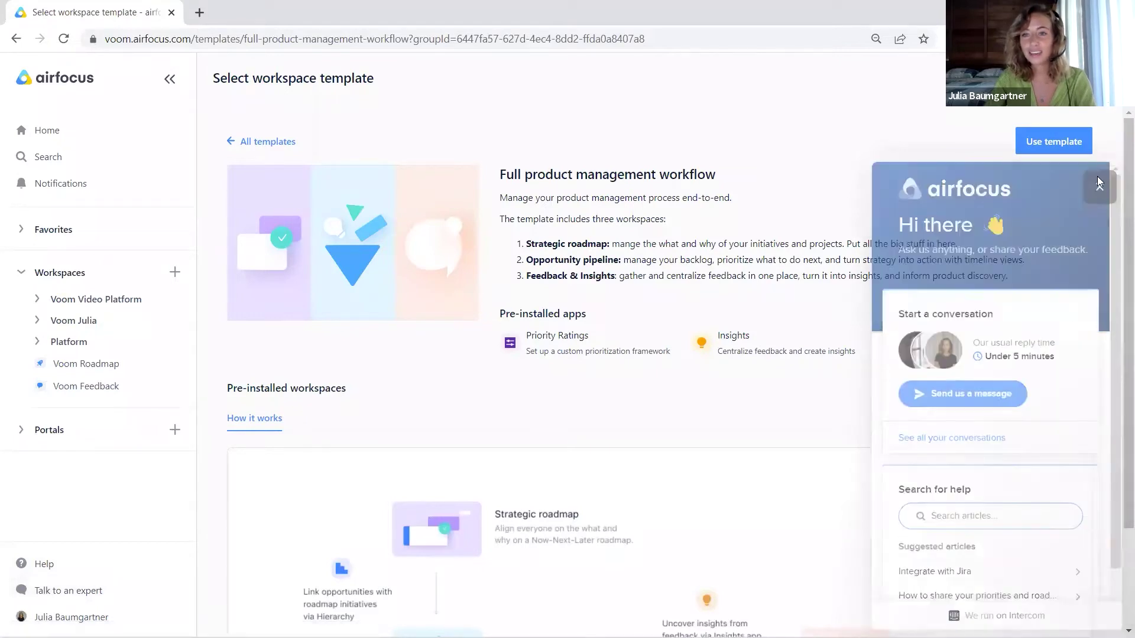
{"action": "left_click", "coordinate": [1043, 145]}
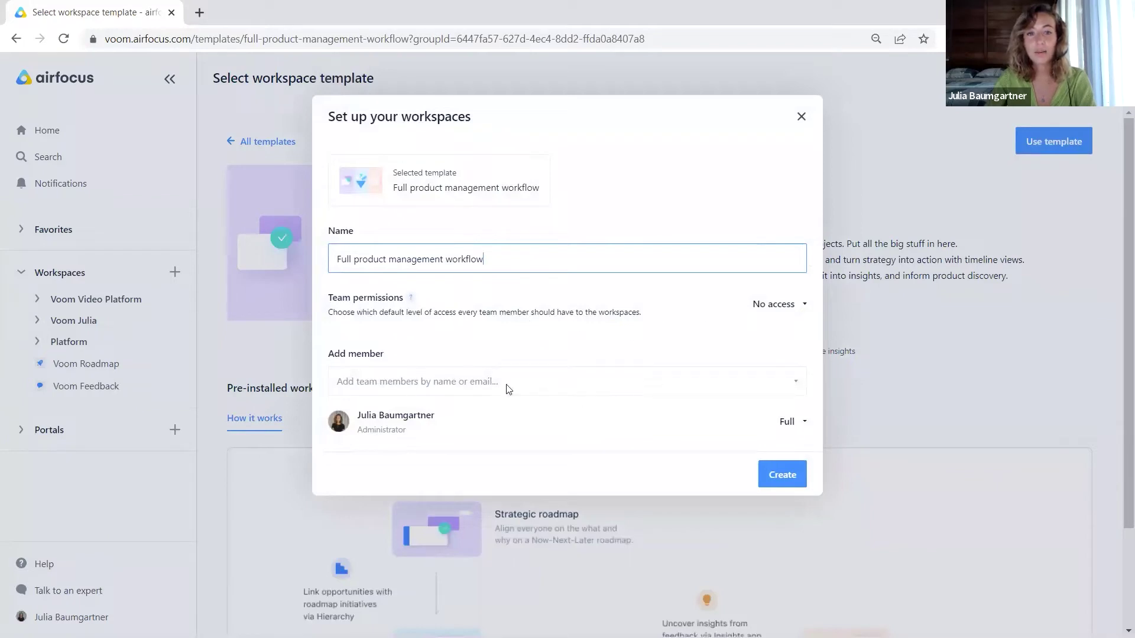
{"action": "left_click", "coordinate": [775, 476]}
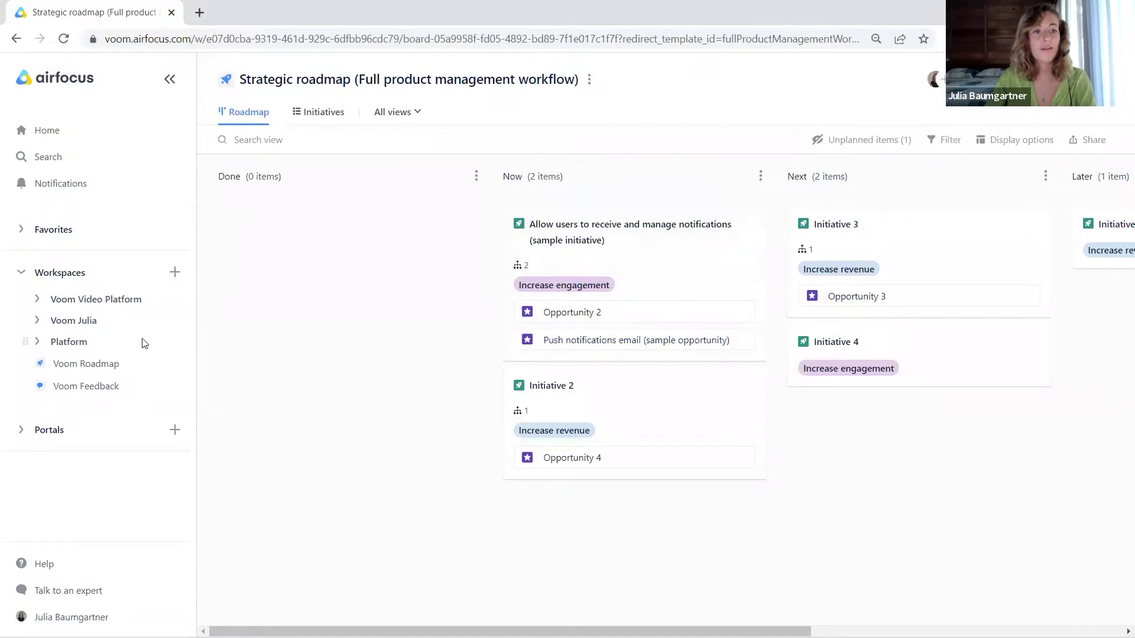
- Add the Voom Video Platform group's Strategic roadmap workspace to favorites and make it the first entry in the Favorites list
{"action": "left_click", "coordinate": [39, 300]}
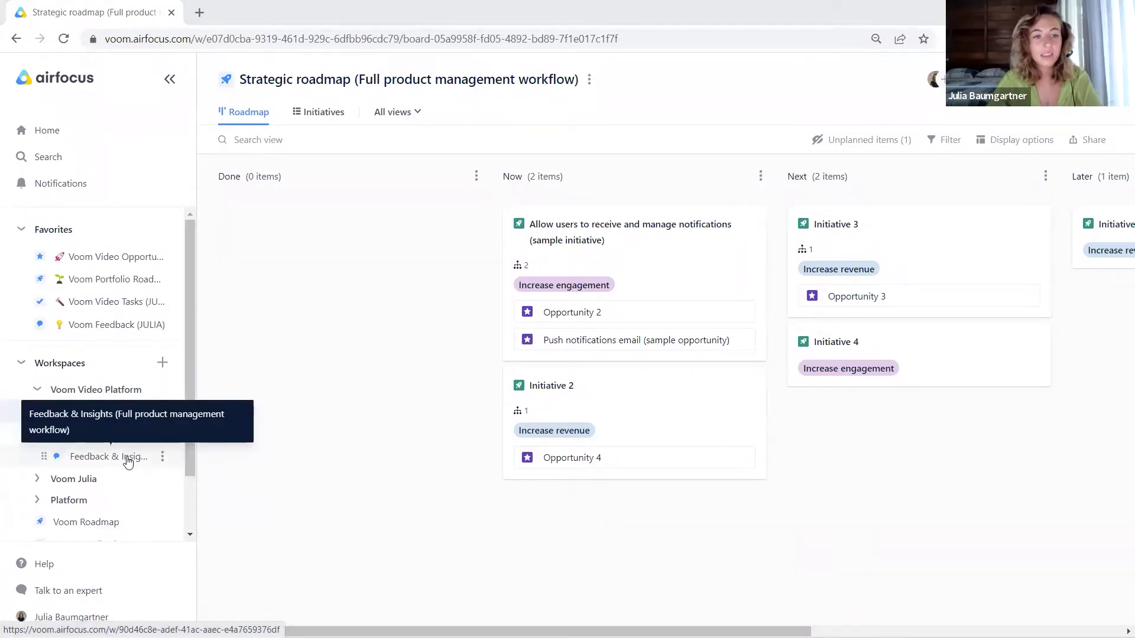
{"action": "left_click", "coordinate": [163, 458]}
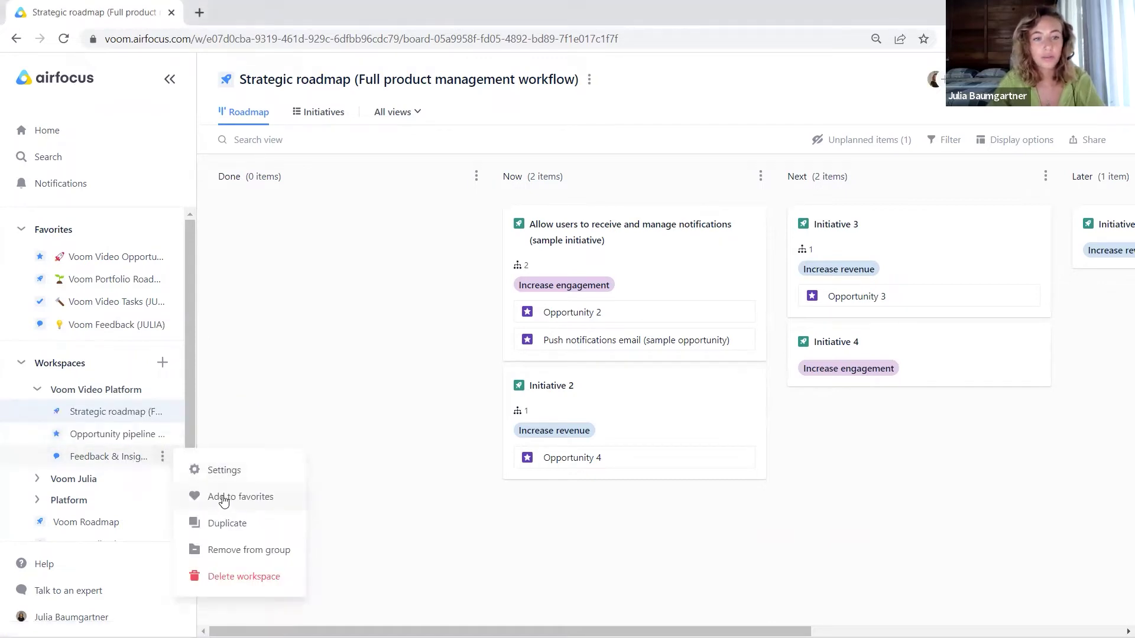
{"action": "left_click", "coordinate": [164, 412]}
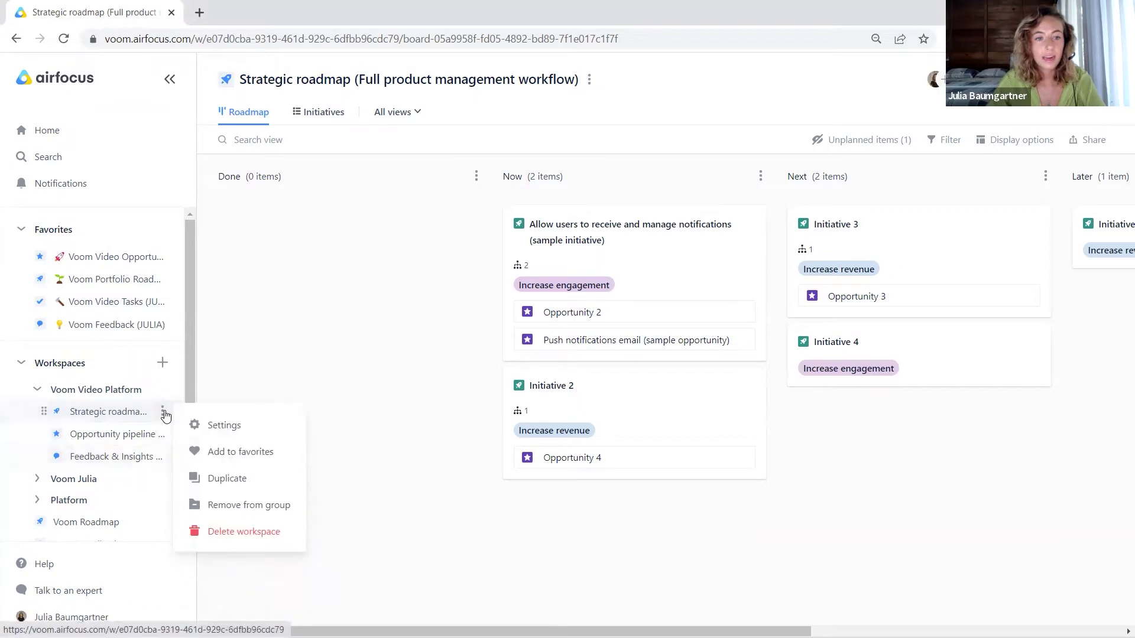
{"action": "left_click", "coordinate": [233, 453]}
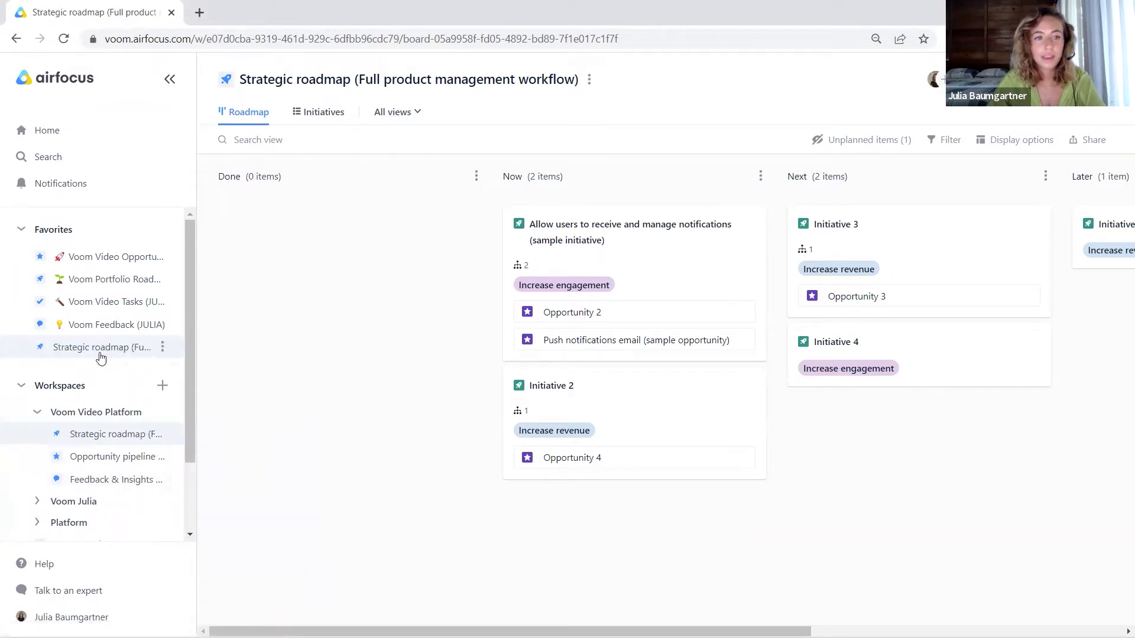
{"action": "left_click_drag", "start_coordinate": [95, 349], "coordinate": [27, 248]}
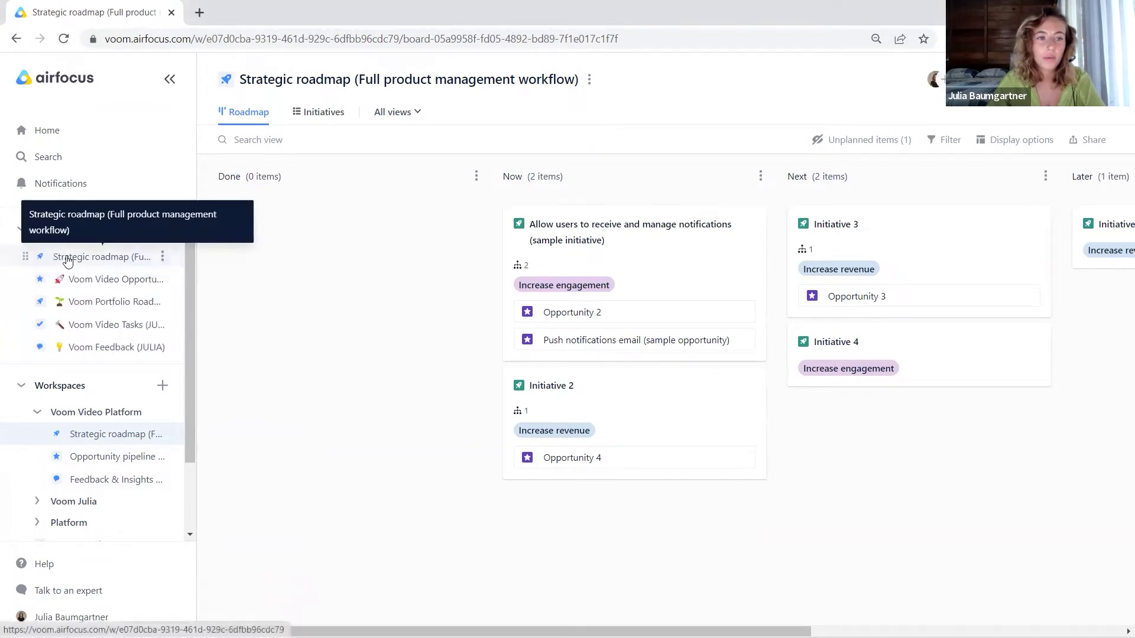
- Remove the Strategic roadmap workspace from favorites and collapse the Favorites list
{"action": "left_click", "coordinate": [162, 259]}
{"action": "left_click", "coordinate": [217, 303]}
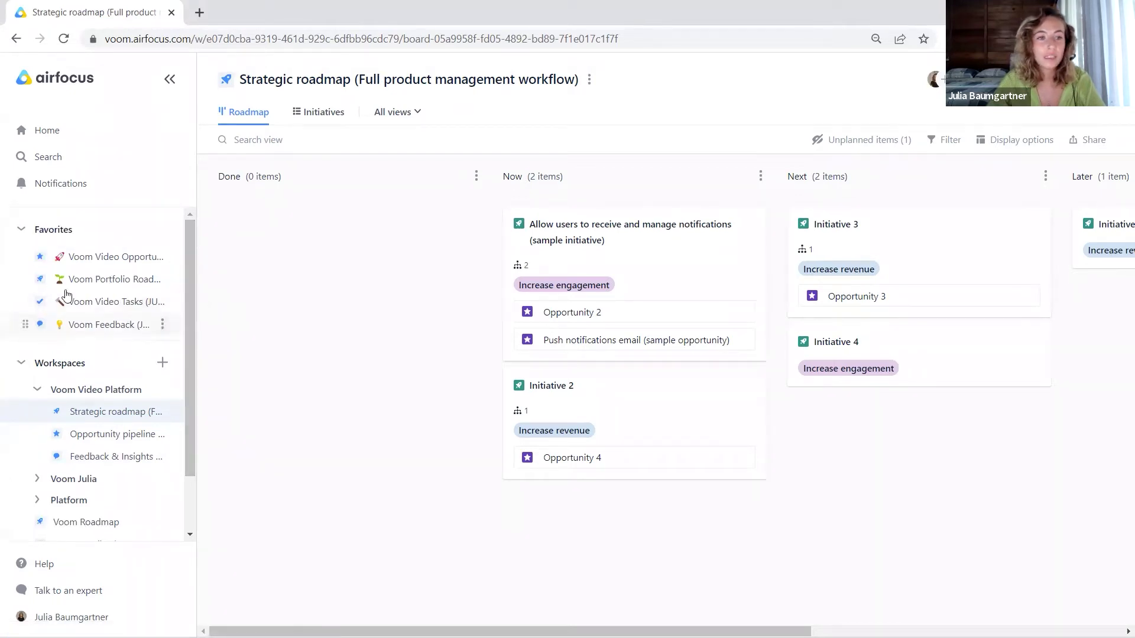
{"action": "left_click", "coordinate": [20, 230]}
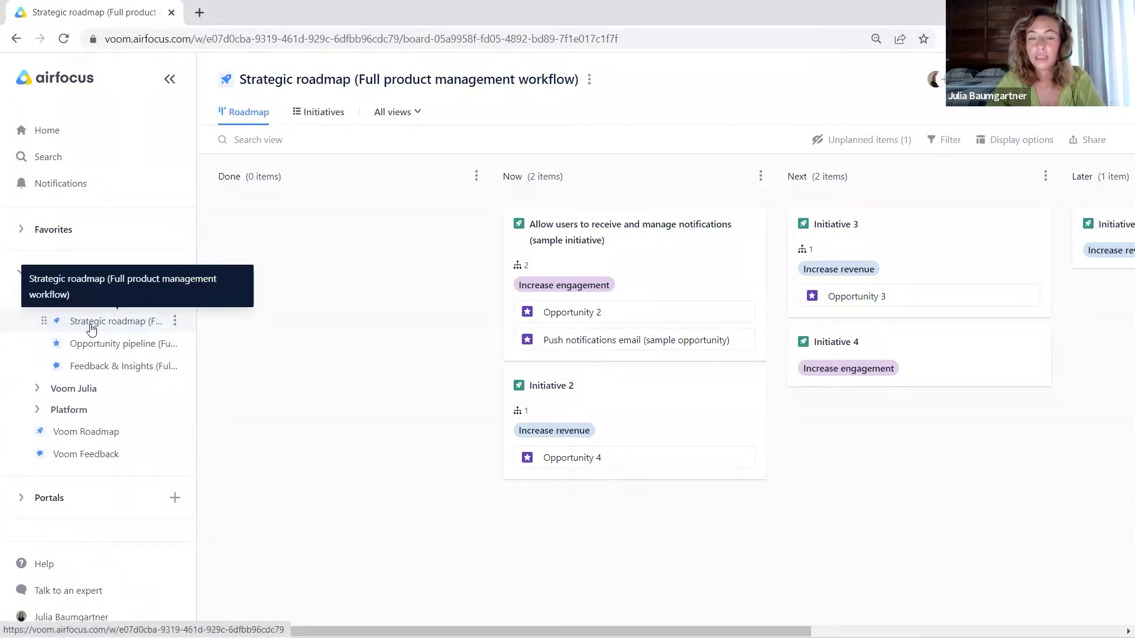
- Open the Strategic roadmap workspace's general settings and examine its name and the available item types
{"action": "left_click", "coordinate": [175, 324]}
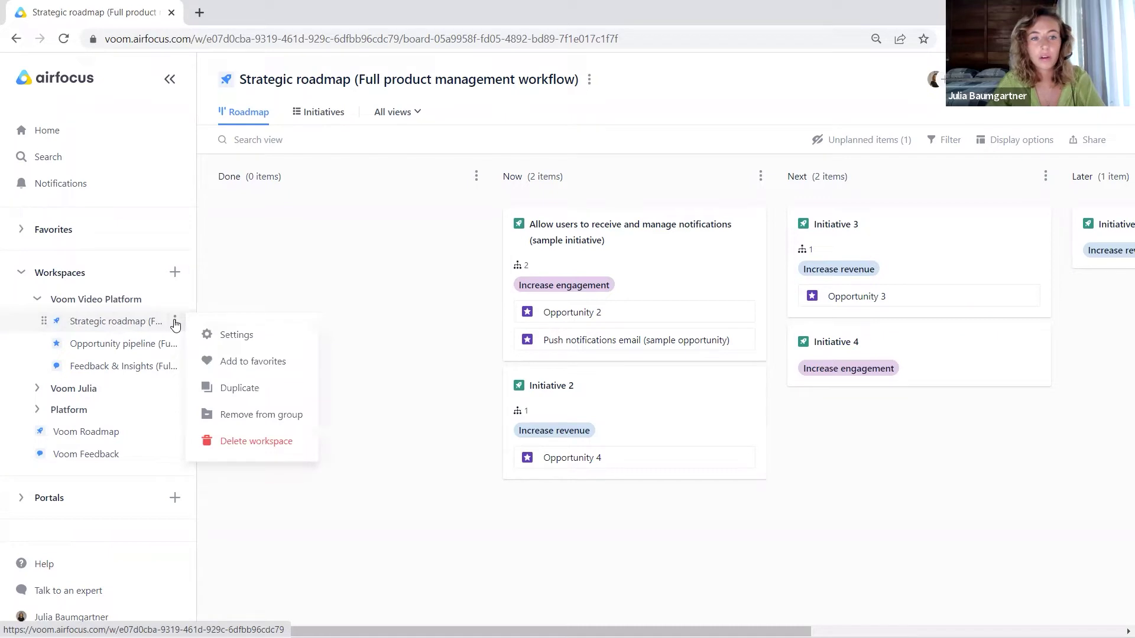
{"action": "left_click", "coordinate": [218, 335]}
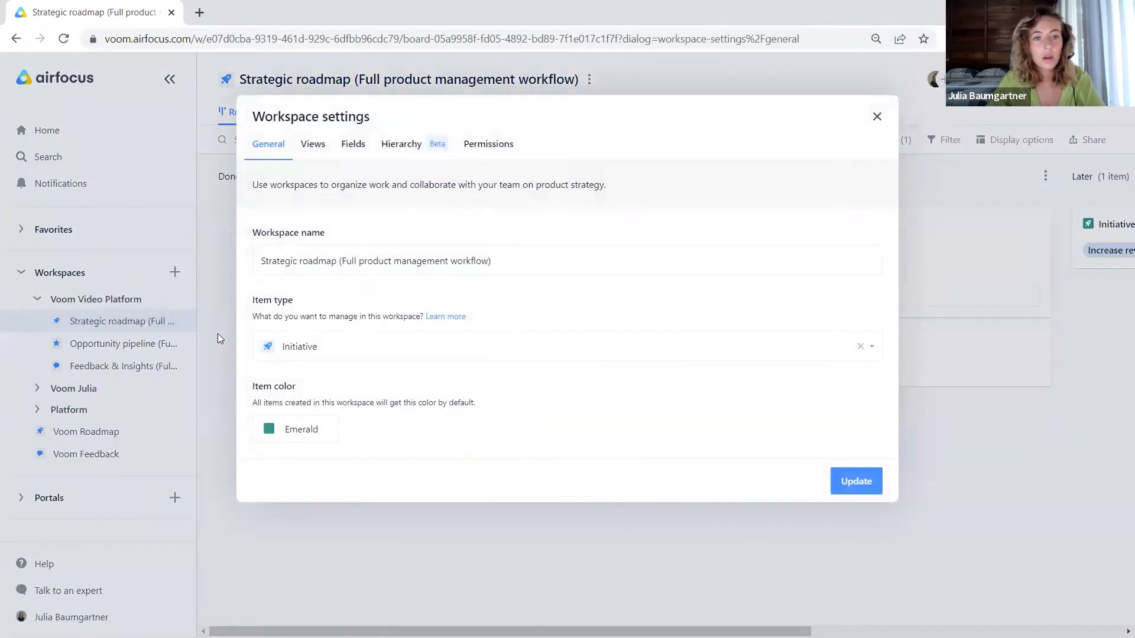
{"action": "left_click", "coordinate": [218, 333]}
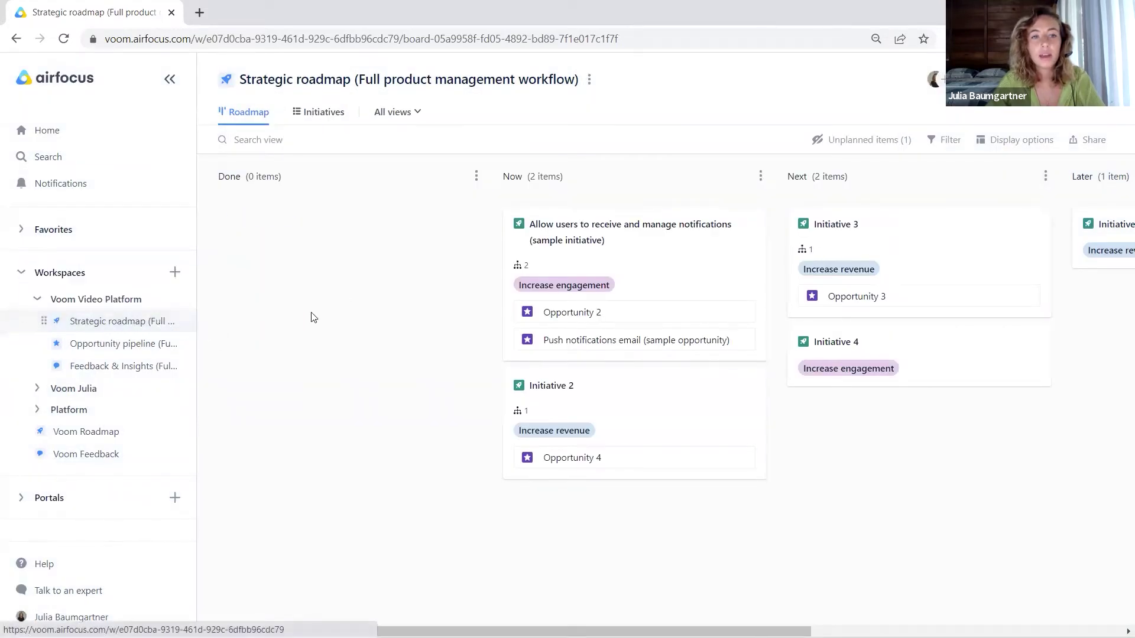
{"action": "left_click", "coordinate": [590, 80]}
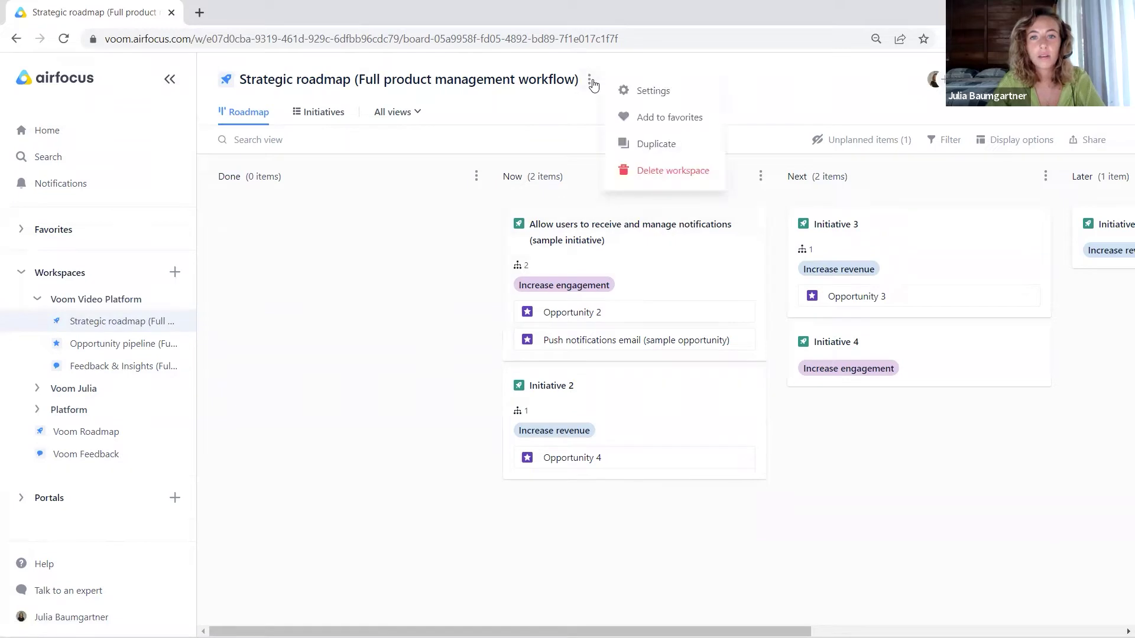
{"action": "left_click", "coordinate": [644, 100]}
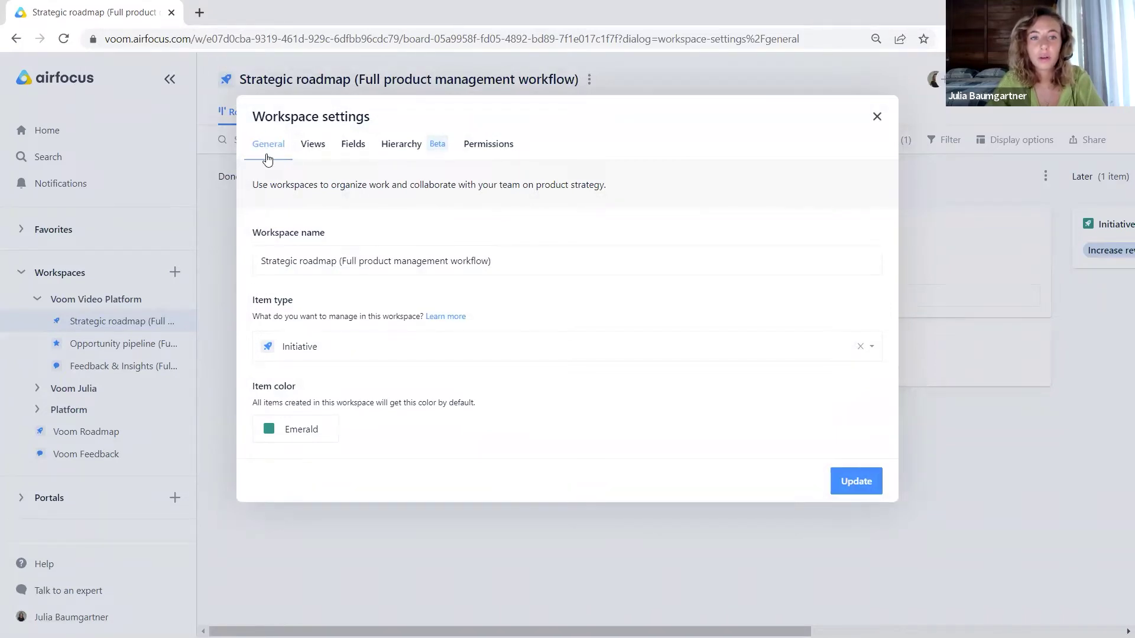
{"action": "left_click_drag", "start_coordinate": [262, 262], "coordinate": [499, 265]}
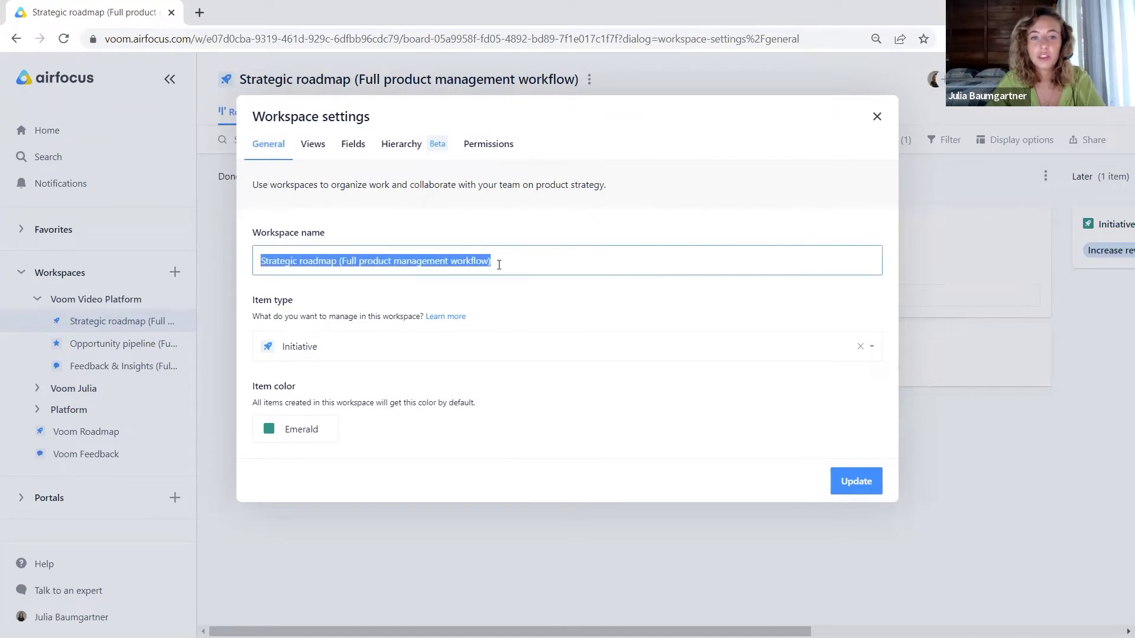
{"action": "left_click", "coordinate": [502, 264]}
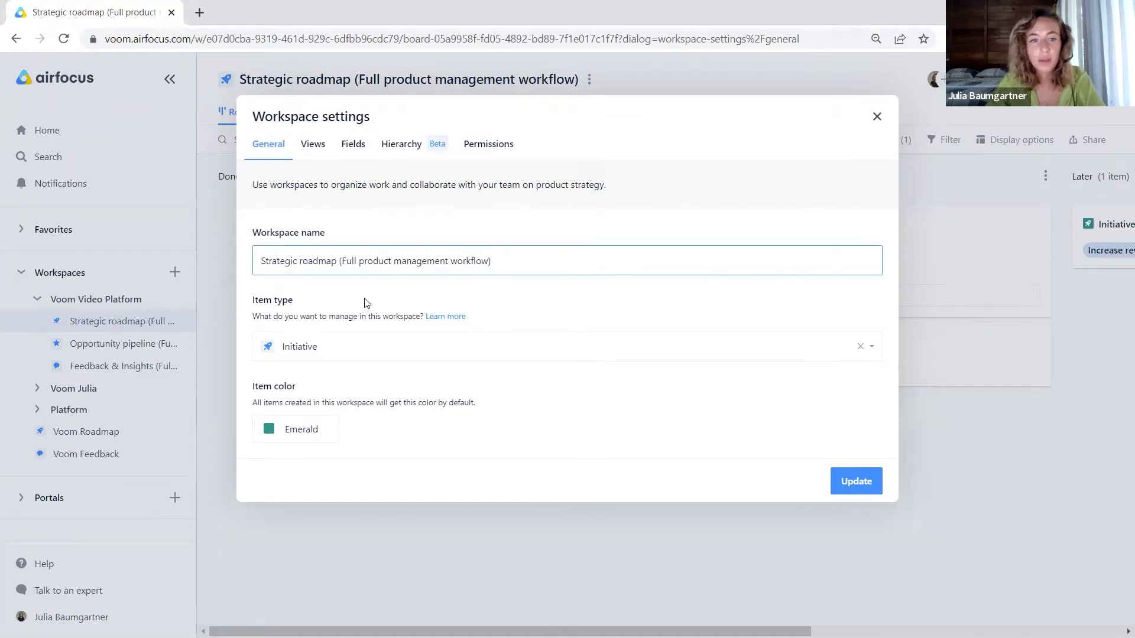
{"action": "left_click", "coordinate": [371, 354]}
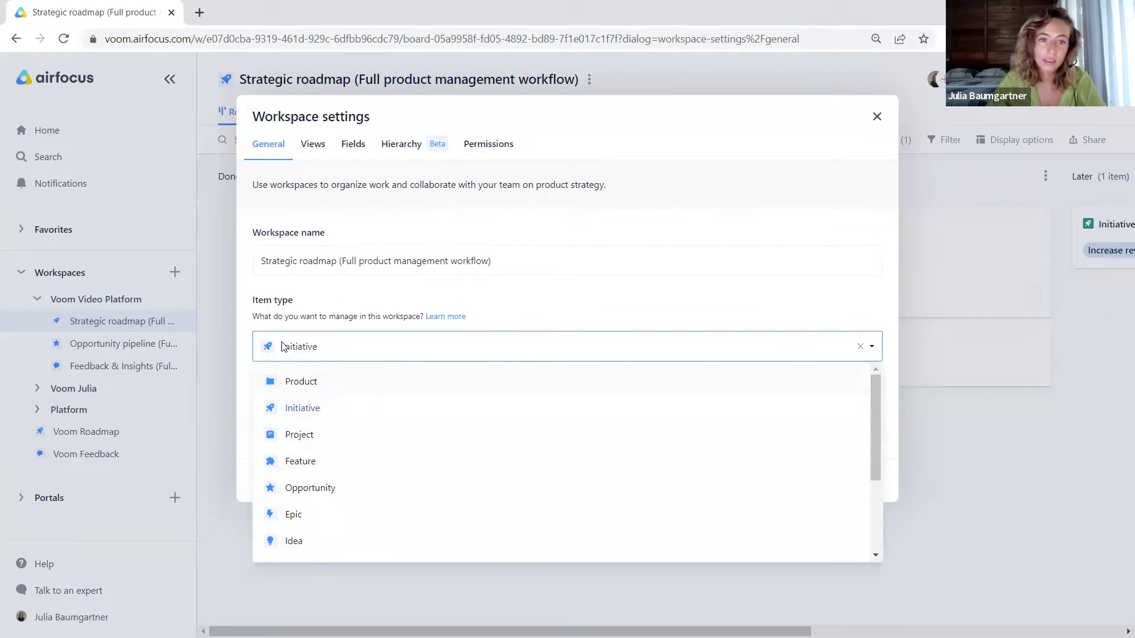
{"action": "left_click", "coordinate": [496, 302]}
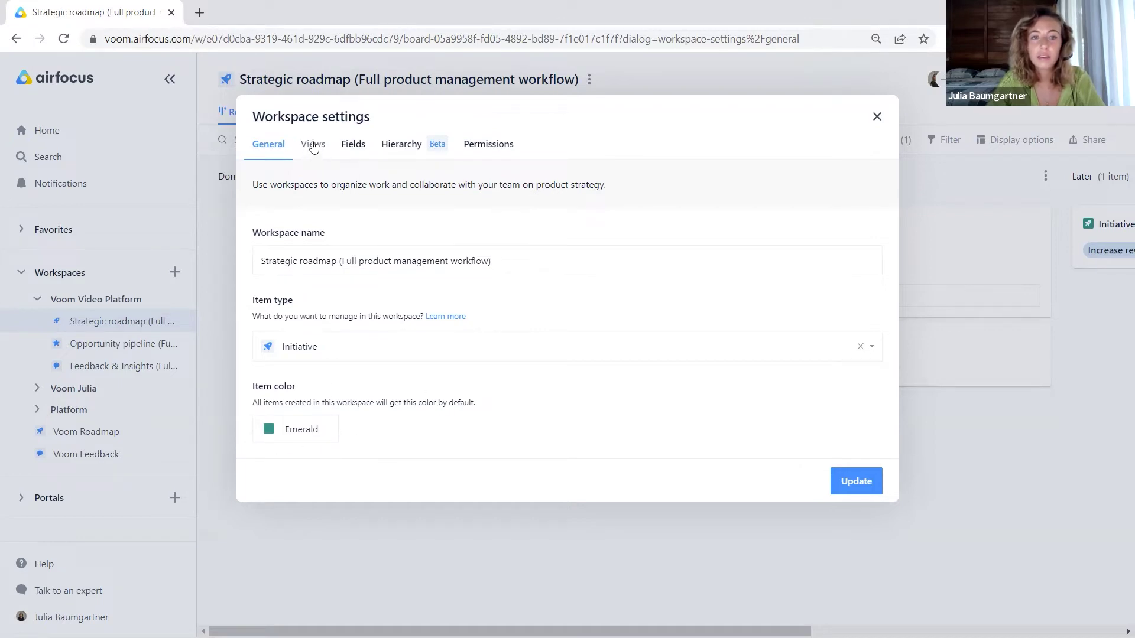
- Look through the workspace's Views and Fields settings and the types offered for a new field
{"action": "left_click", "coordinate": [305, 149]}
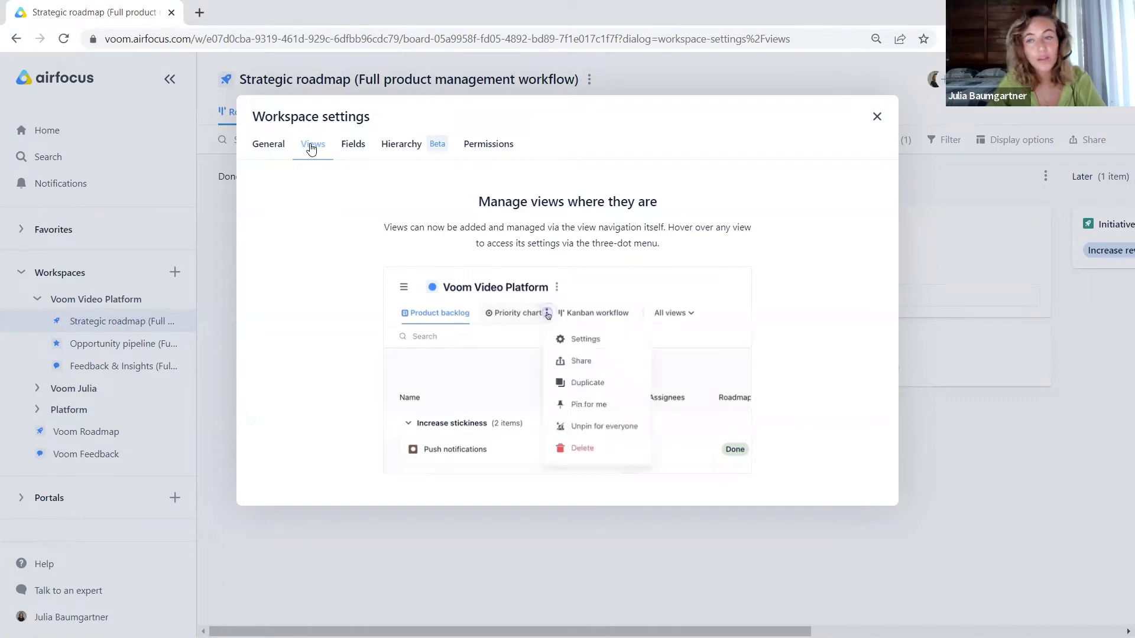
{"action": "left_click", "coordinate": [354, 150]}
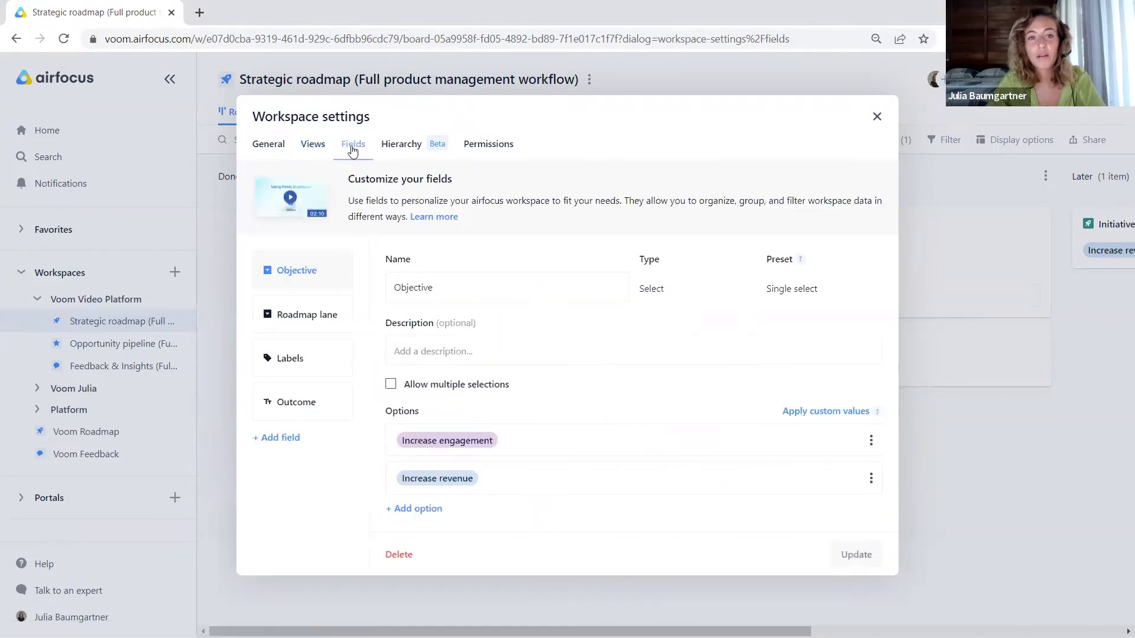
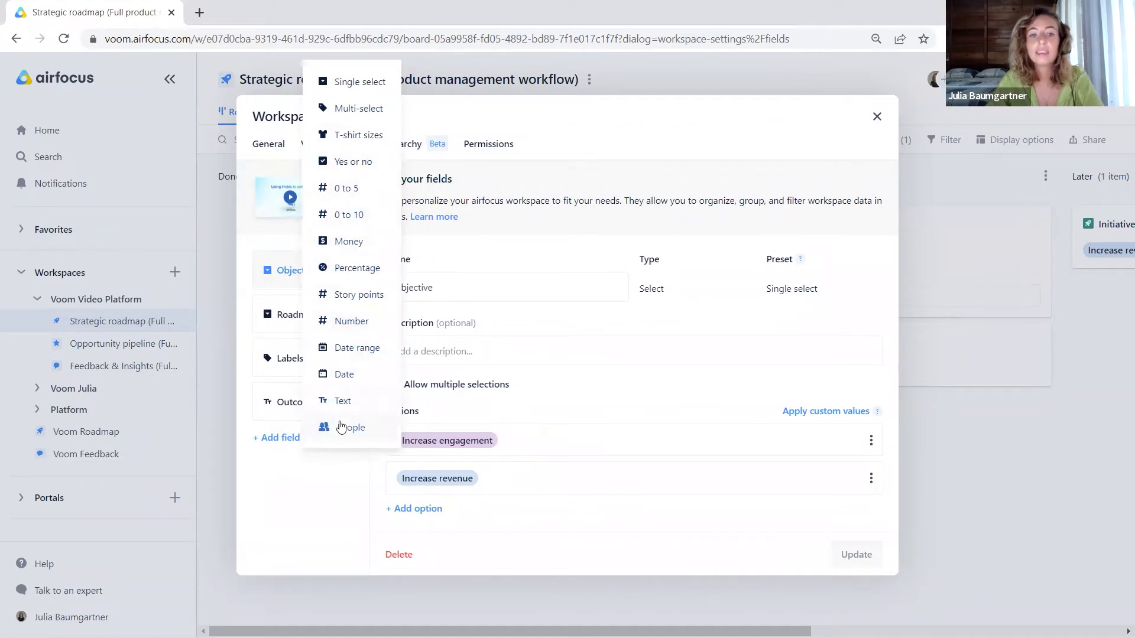
{"action": "left_click", "coordinate": [318, 489]}
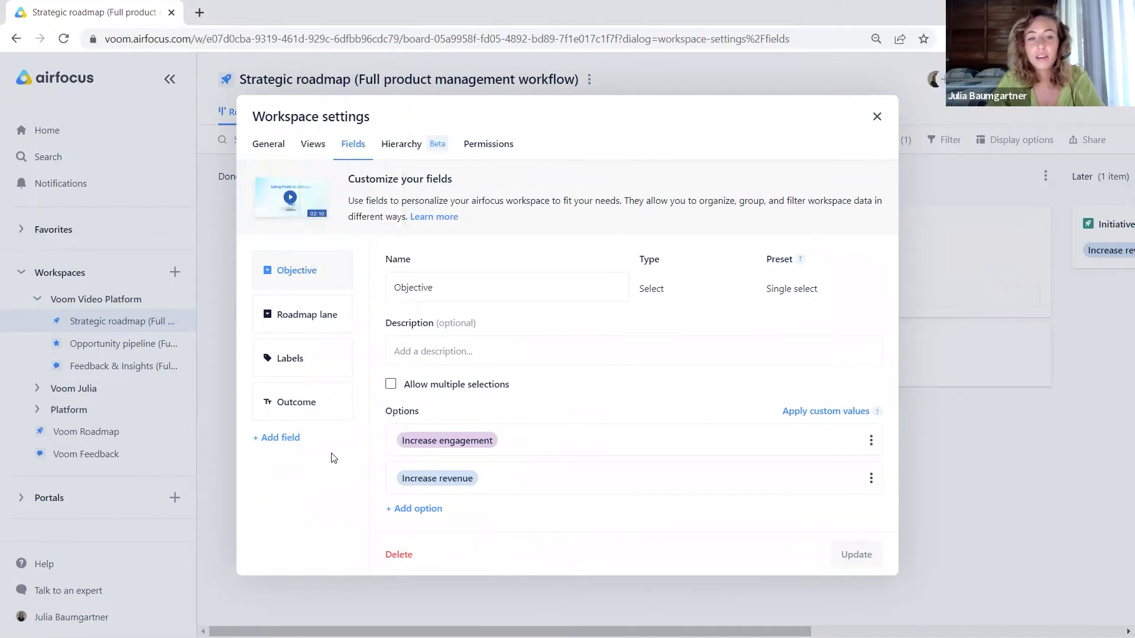
- Examine how the Objective field's name, description, multiple-selection setting and options can be edited, including the form for a new option
{"action": "left_click", "coordinate": [446, 292]}
{"action": "left_click_drag", "start_coordinate": [446, 292], "coordinate": [383, 290]}
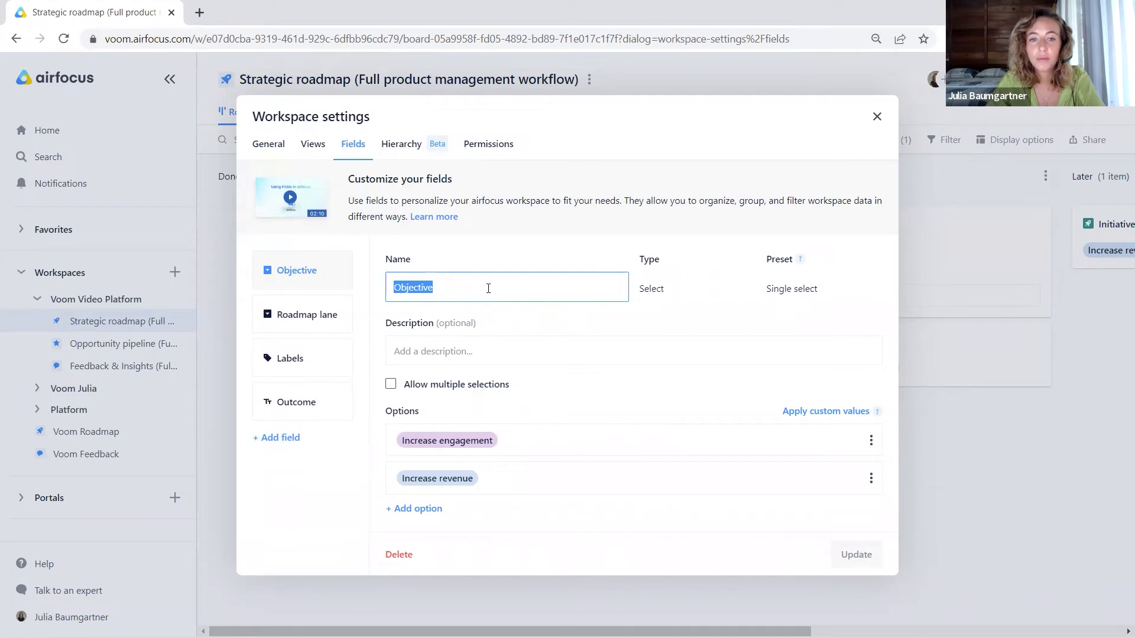
{"action": "left_click", "coordinate": [441, 350]}
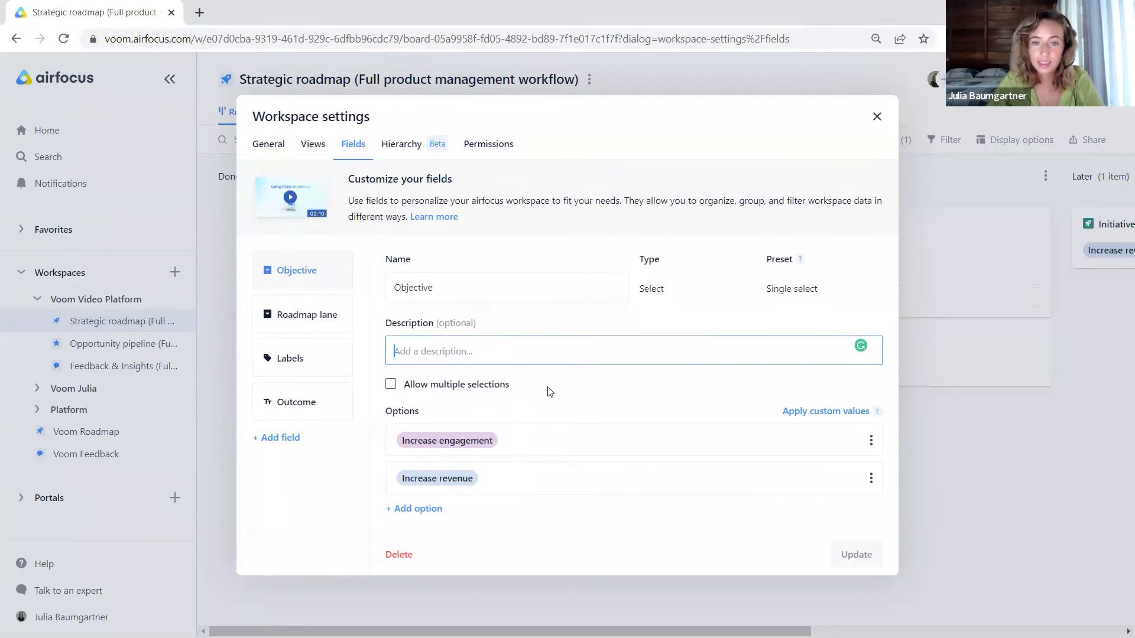
{"action": "left_click", "coordinate": [418, 509]}
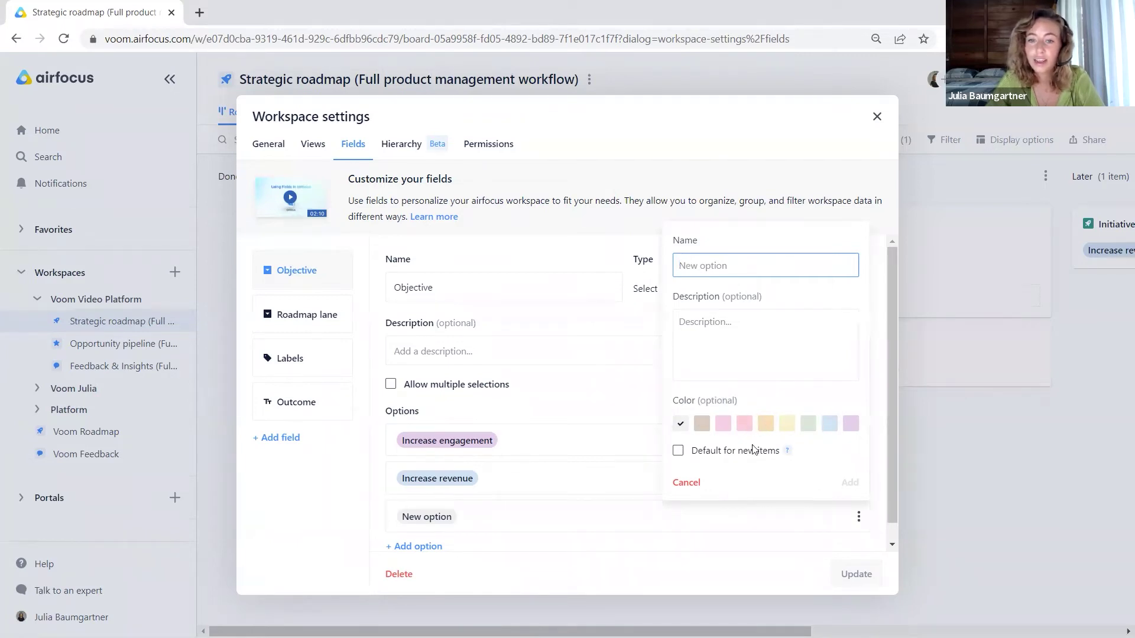
{"action": "left_click", "coordinate": [686, 482]}
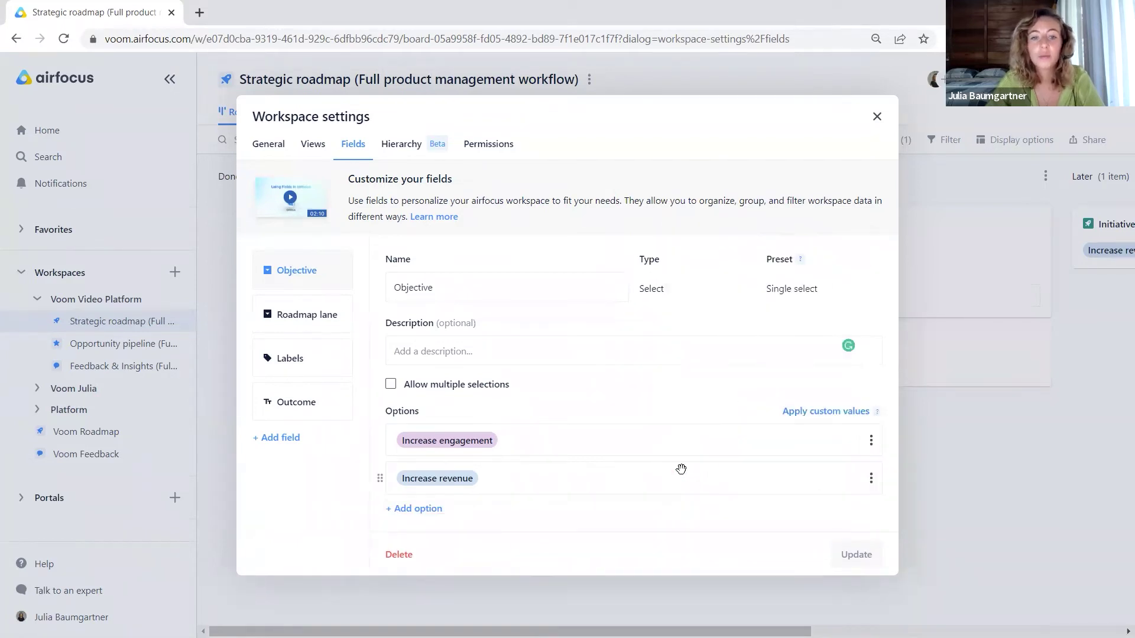
{"action": "left_click", "coordinate": [871, 442]}
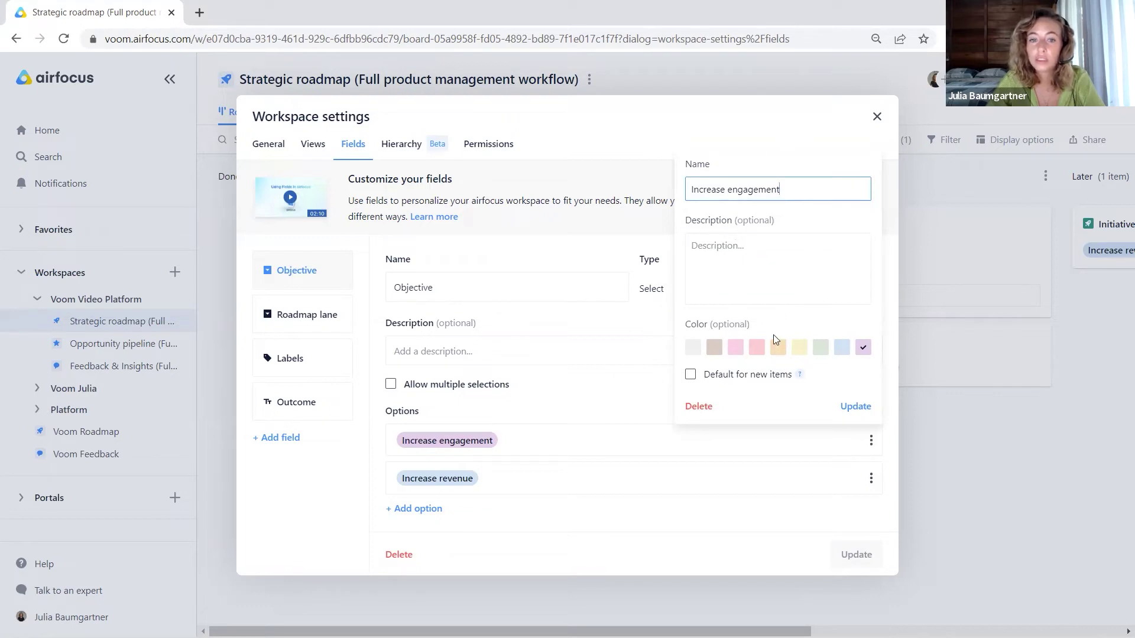
{"action": "left_click", "coordinate": [631, 392]}
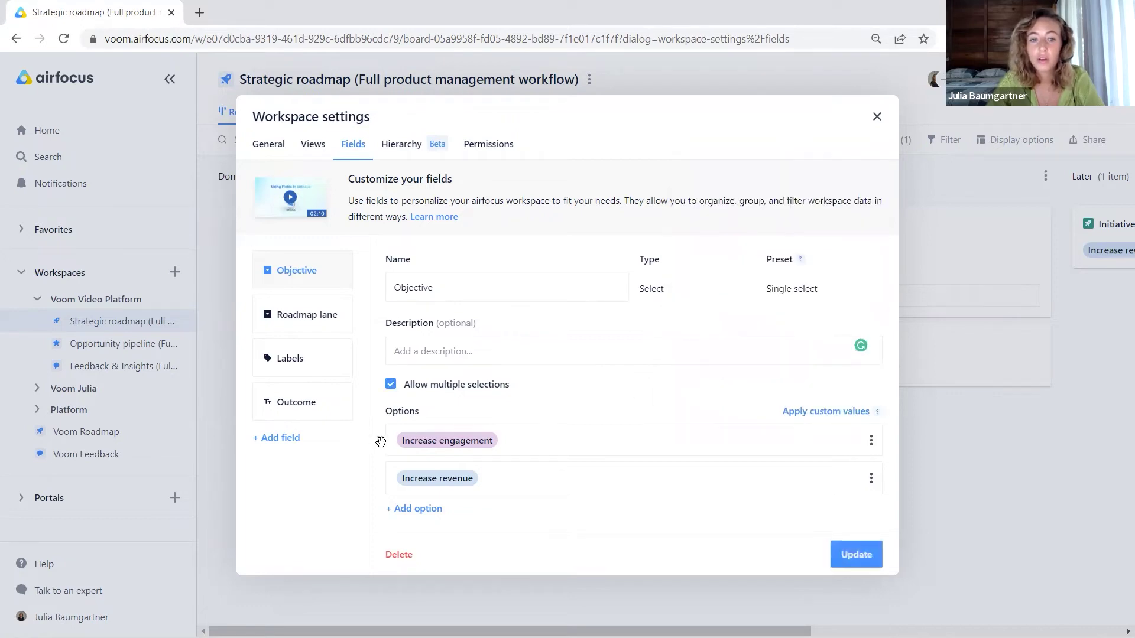
{"action": "mouse_move", "coordinate": [381, 442]}
{"action": "left_mouse_down"}
{"action": "mouse_move", "coordinate": [385, 494]}
{"action": "mouse_move", "coordinate": [385, 444]}
{"action": "left_mouse_up"}
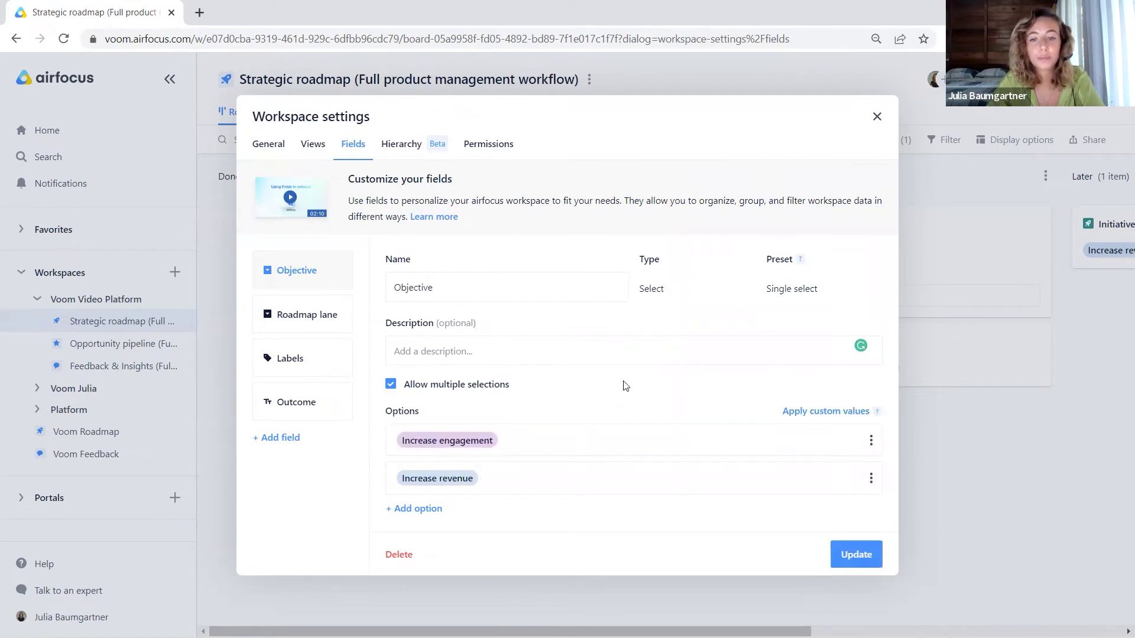
- Discard the unsaved Objective field change, review the Roadmap lane field and close the workspace settings
{"action": "left_click", "coordinate": [310, 316]}
{"action": "left_click", "coordinate": [760, 211]}
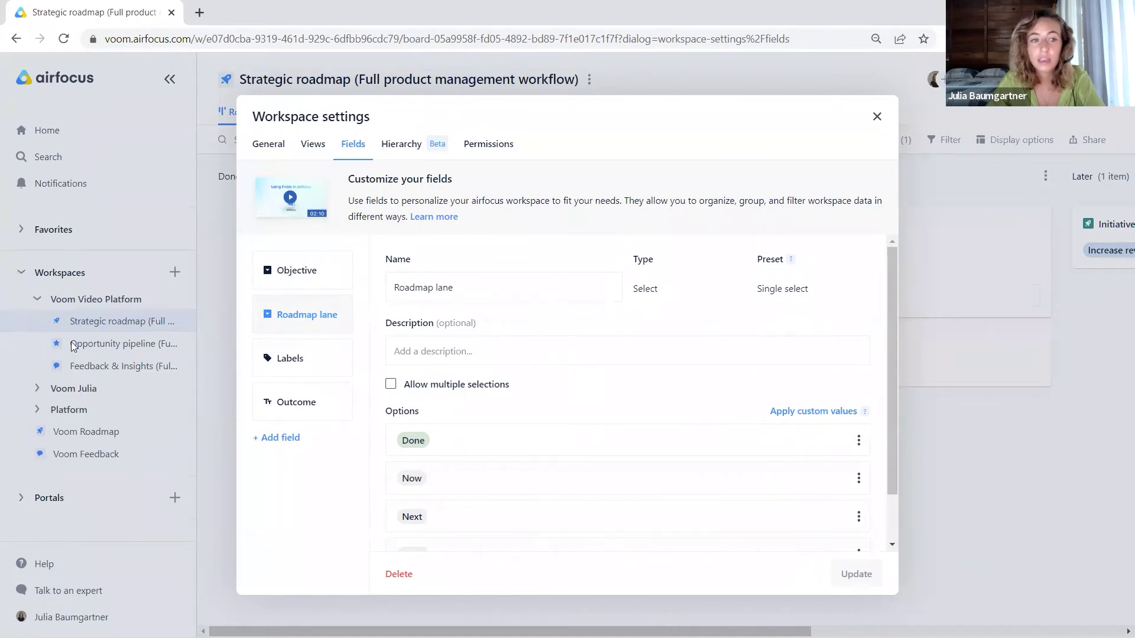
{"action": "left_click", "coordinate": [304, 272]}
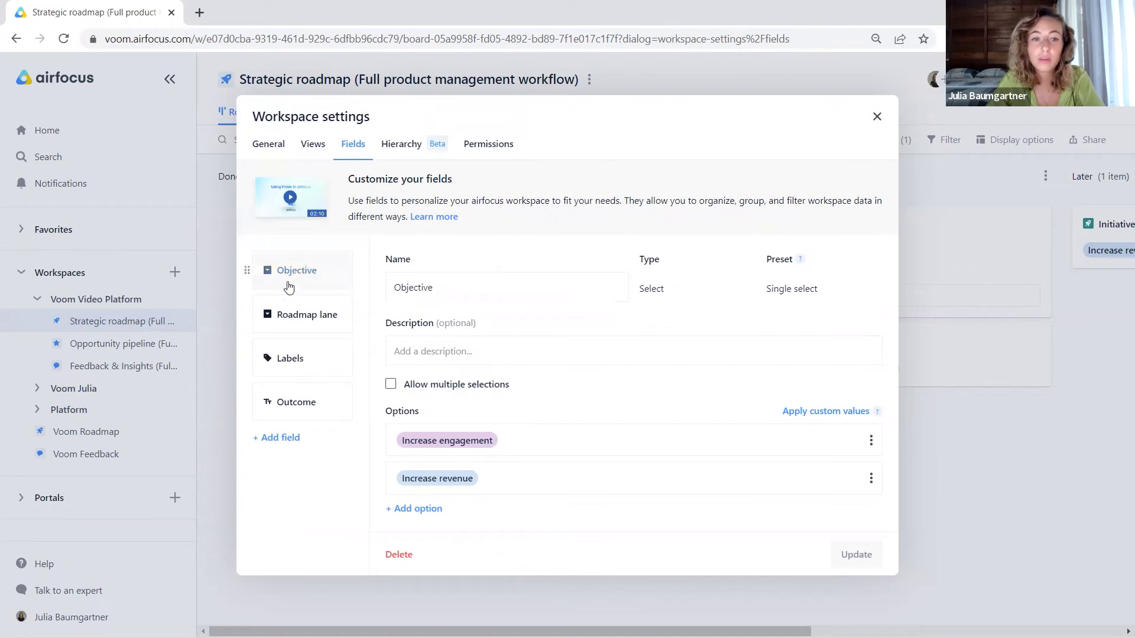
{"action": "left_click", "coordinate": [874, 121]}
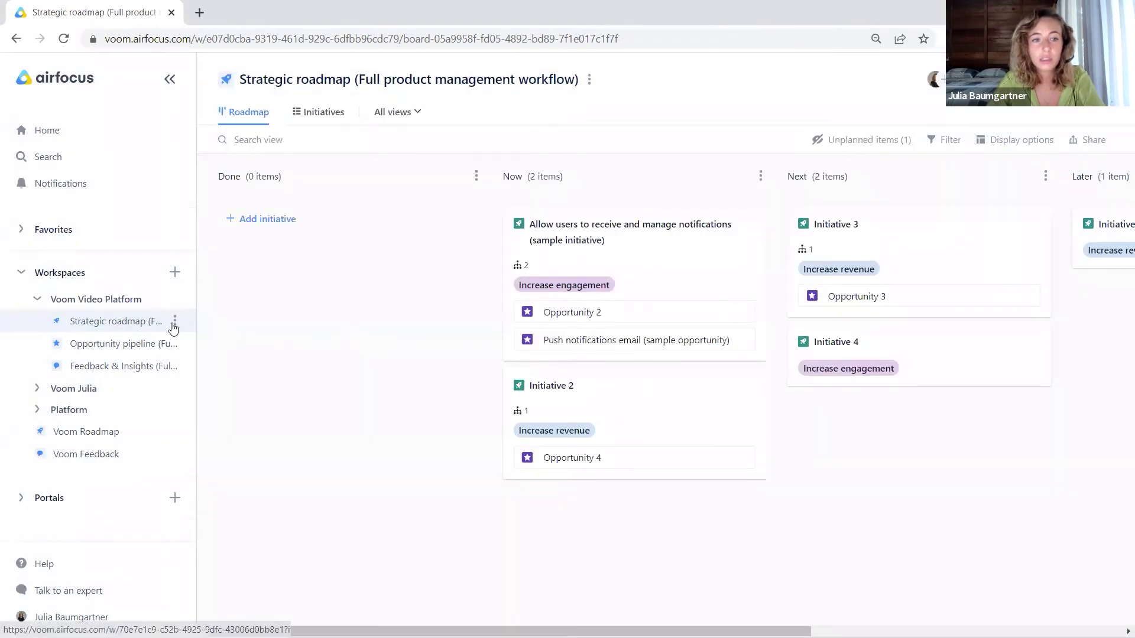
- Duplicate the Voom Video Platform group's Strategic roadmap workspace without including its workspace permissions
{"action": "left_click", "coordinate": [175, 322]}
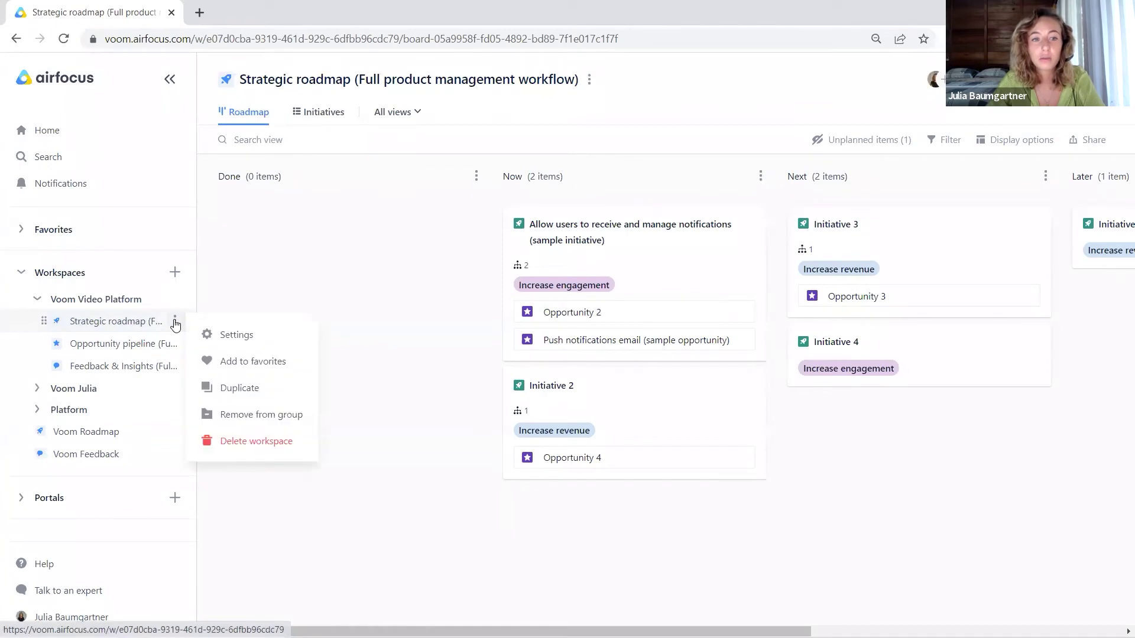
{"action": "left_click", "coordinate": [260, 394]}
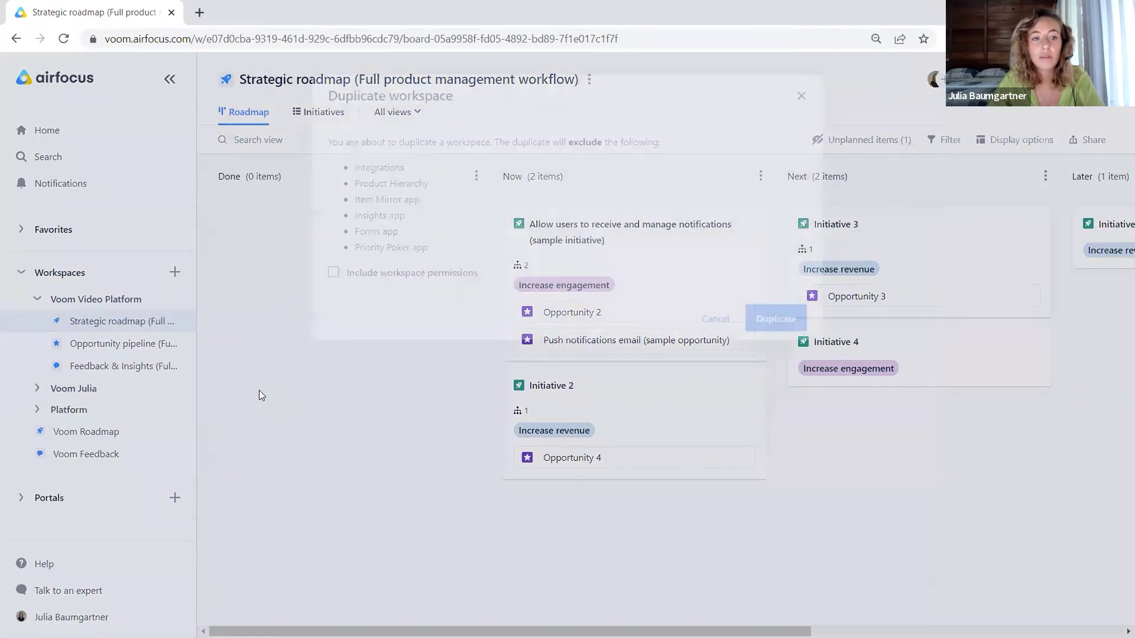
{"action": "left_click", "coordinate": [777, 338]}
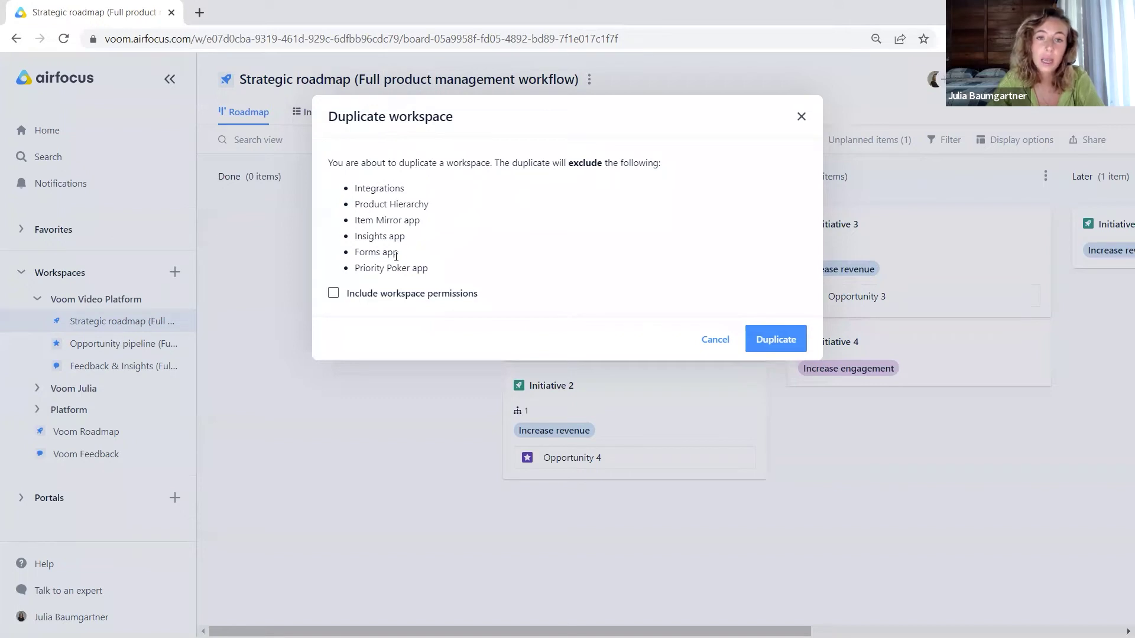
{"action": "left_click", "coordinate": [768, 337]}
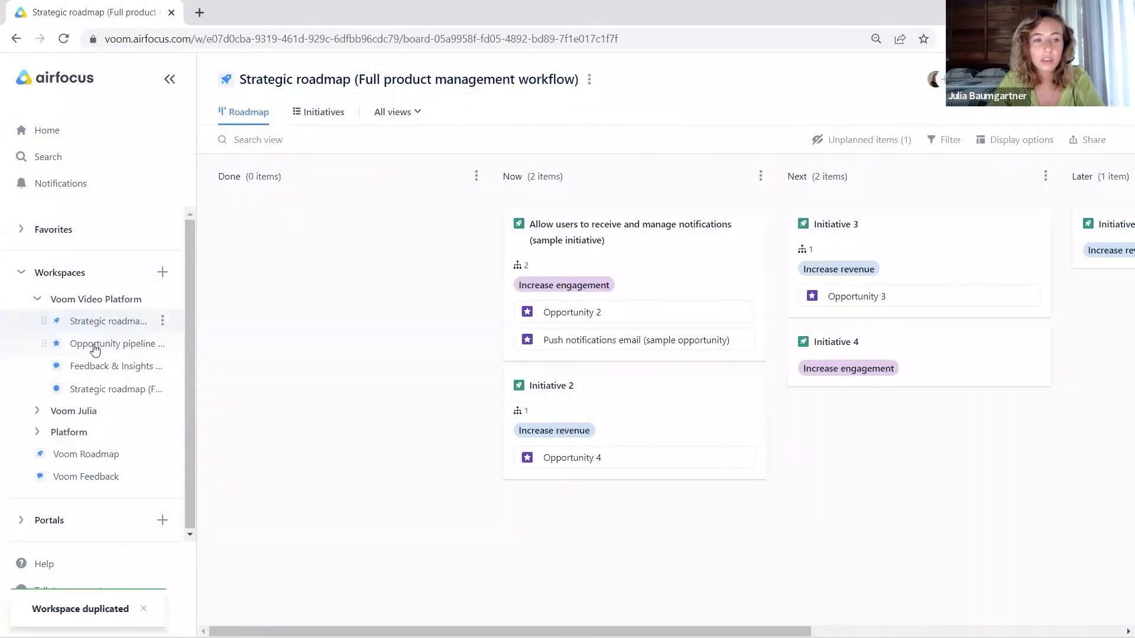
- Open the duplicated Strategic roadmap workspace and review its General and Fields settings
{"action": "left_click", "coordinate": [99, 392]}
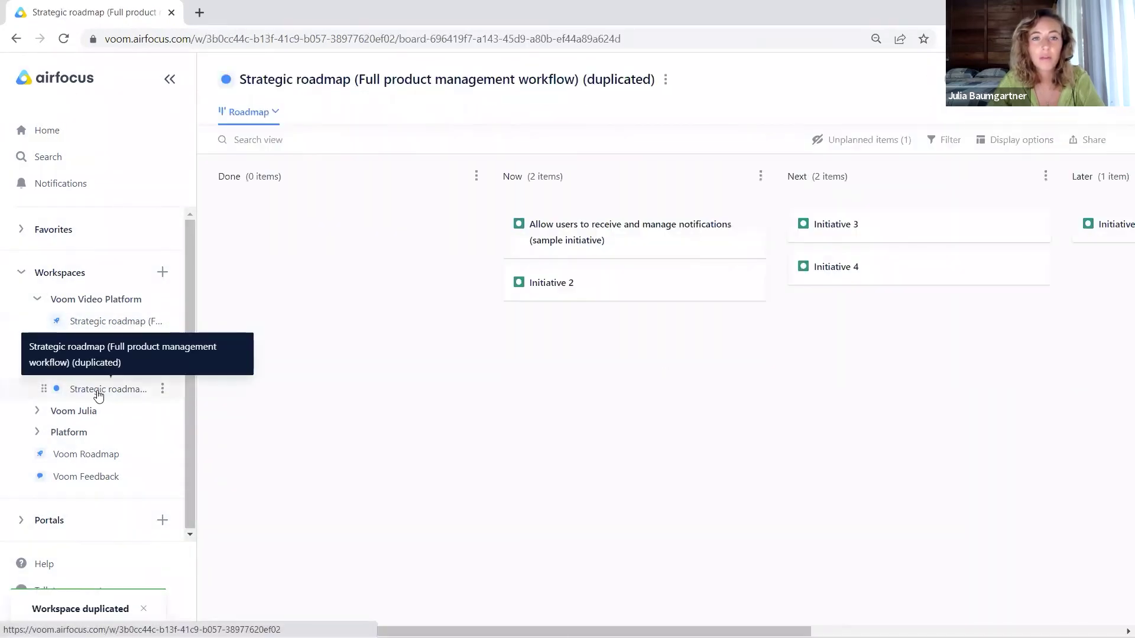
{"action": "left_click", "coordinate": [163, 389]}
{"action": "left_click", "coordinate": [214, 402]}
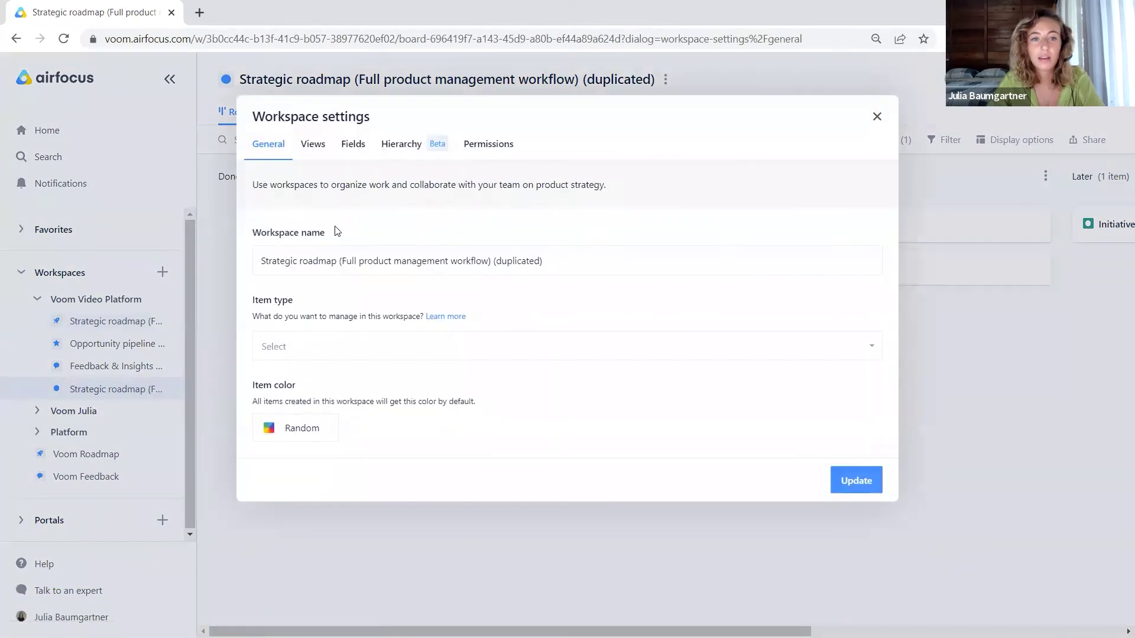
{"action": "left_click", "coordinate": [352, 145]}
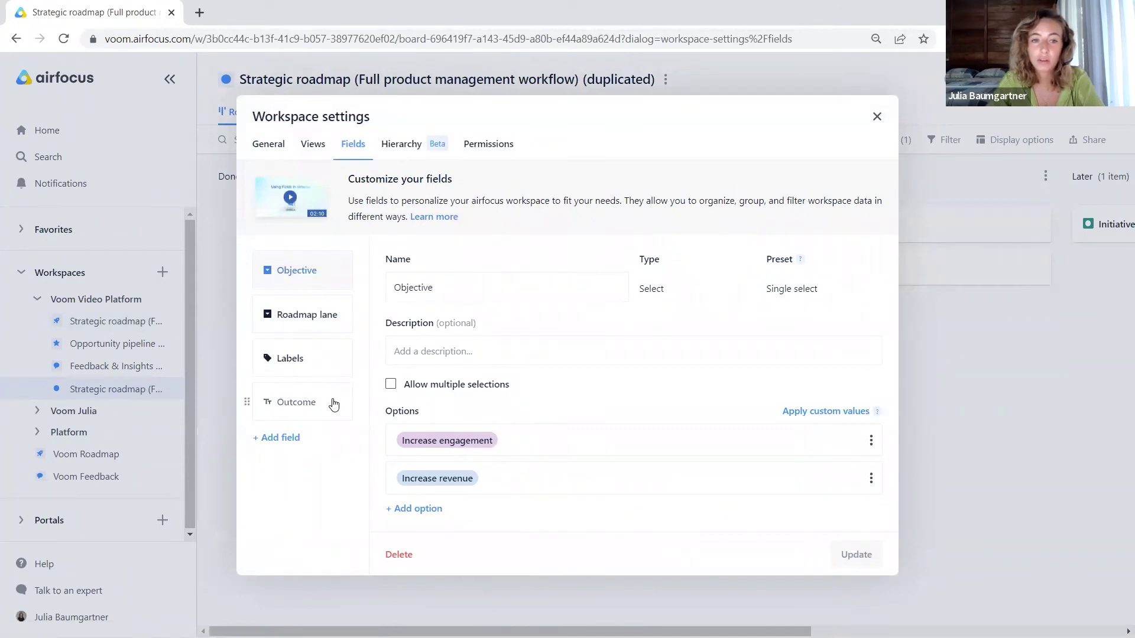
{"action": "left_click", "coordinate": [217, 392]}
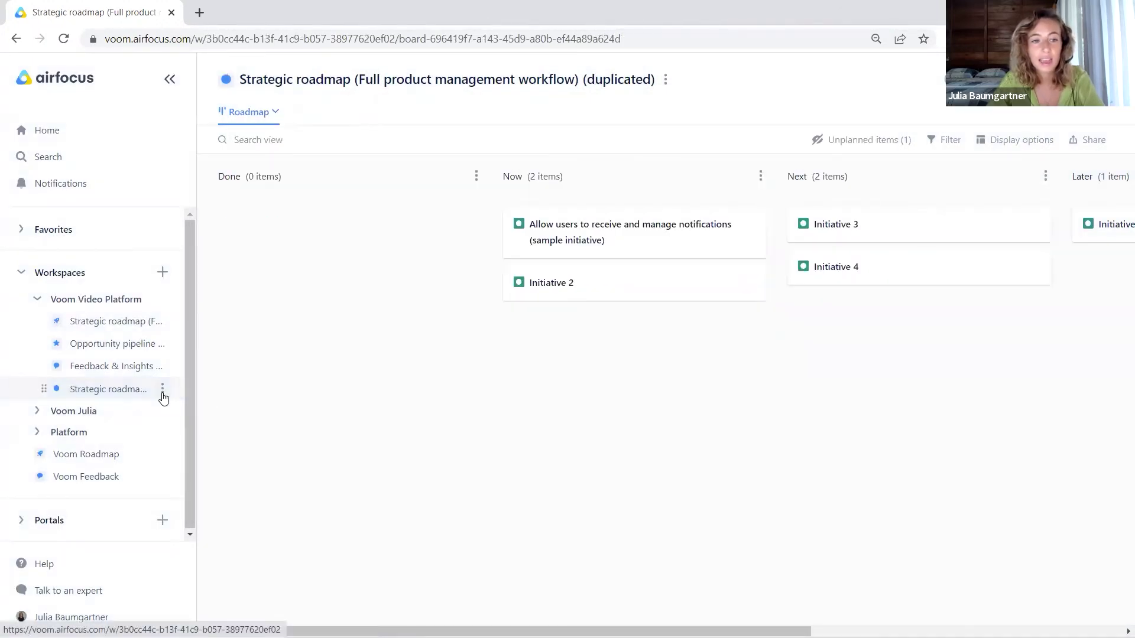
- Permanently delete the duplicated Strategic roadmap workspace from the Voom Video Platform group
{"action": "left_click", "coordinate": [162, 389]}
{"action": "left_click", "coordinate": [220, 510]}
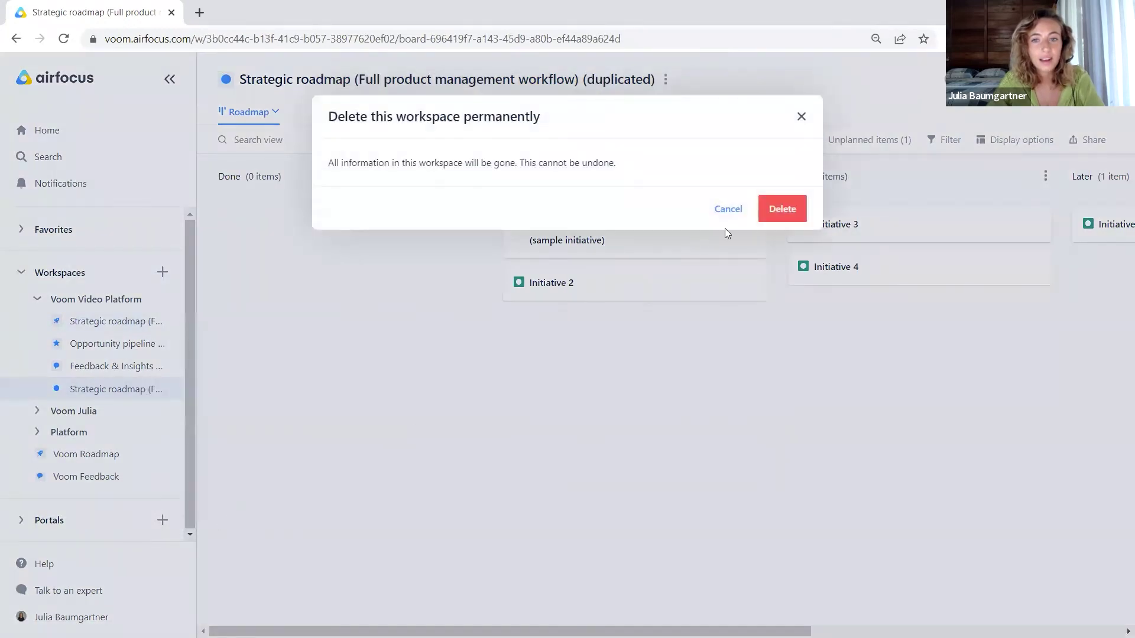
{"action": "left_click", "coordinate": [771, 214]}
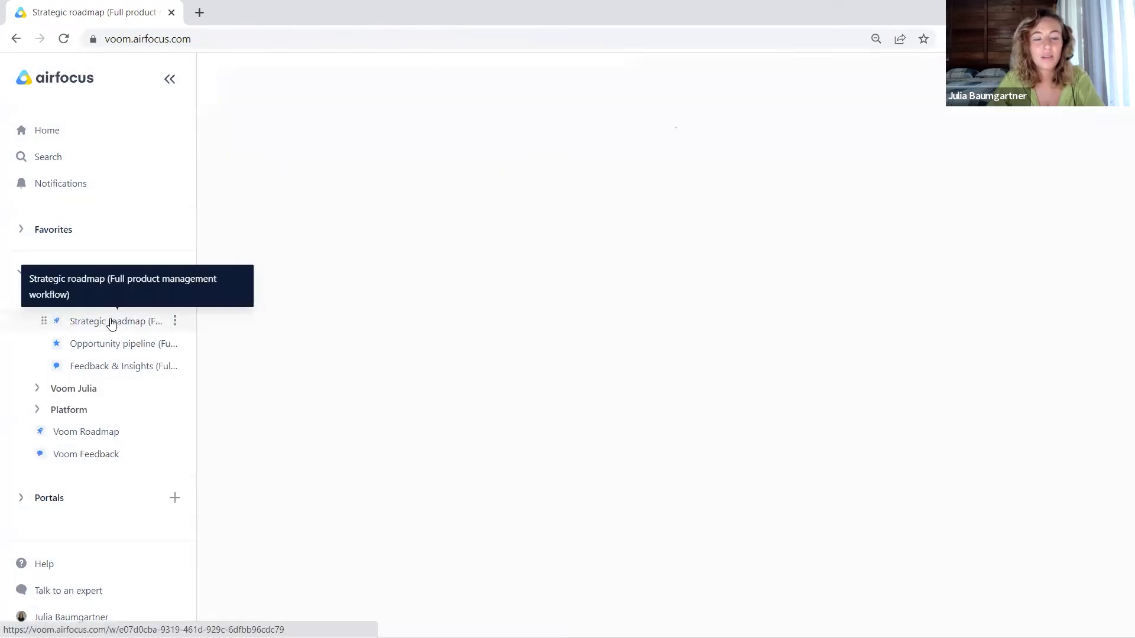
- Review the Fields settings of the Voom Video Platform group's Strategic roadmap workspace and close the settings
{"action": "left_click", "coordinate": [176, 322]}
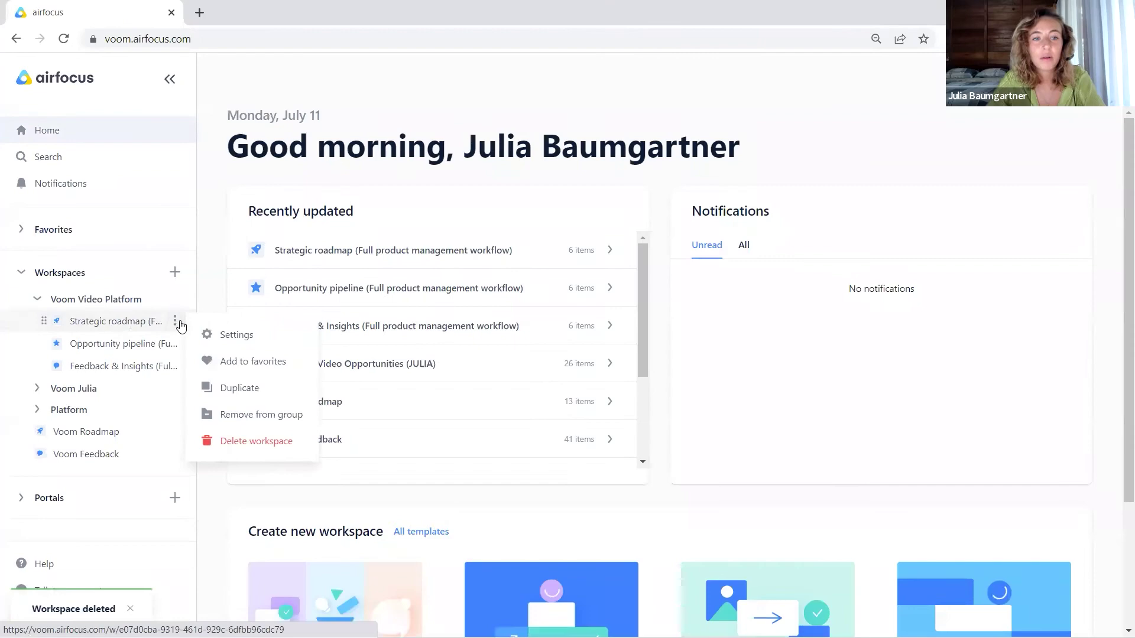
{"action": "left_click", "coordinate": [214, 331]}
{"action": "left_click", "coordinate": [353, 143]}
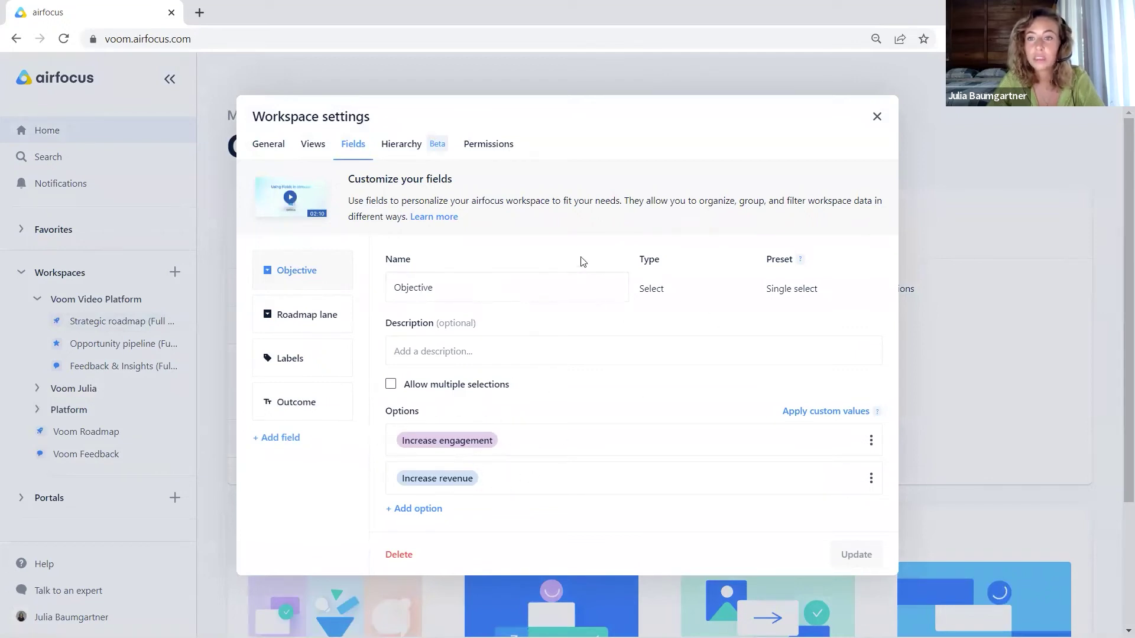
{"action": "left_click", "coordinate": [227, 196]}
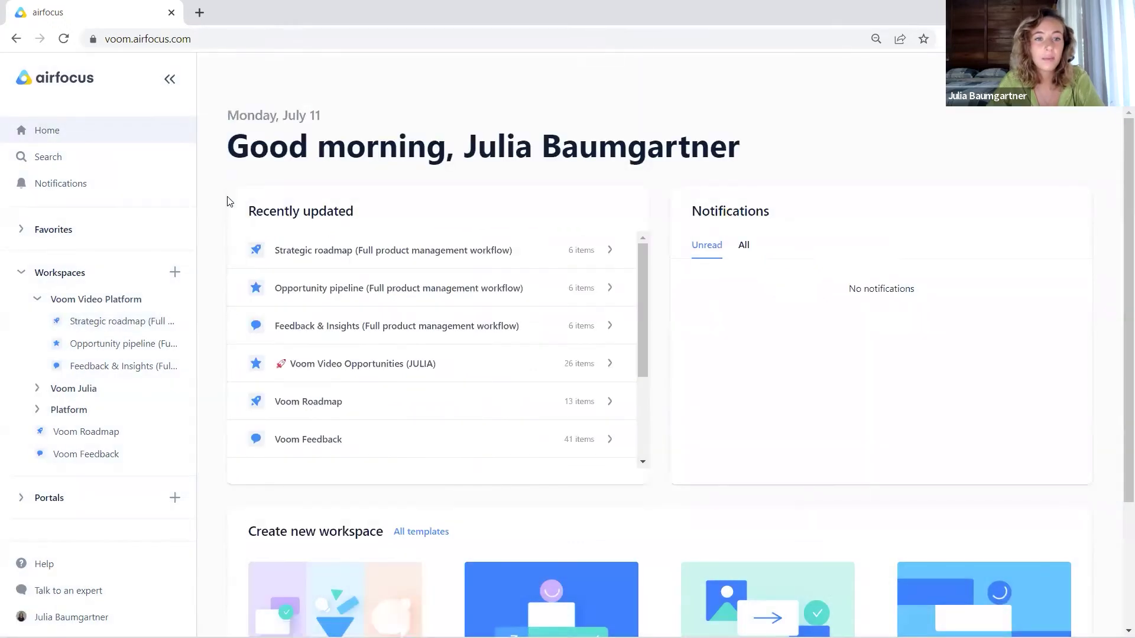
- Open the Strategic roadmap's notifications sample initiative and reorder the workspace's fields so Objective sits below Roadmap lane
{"action": "left_click", "coordinate": [115, 328]}
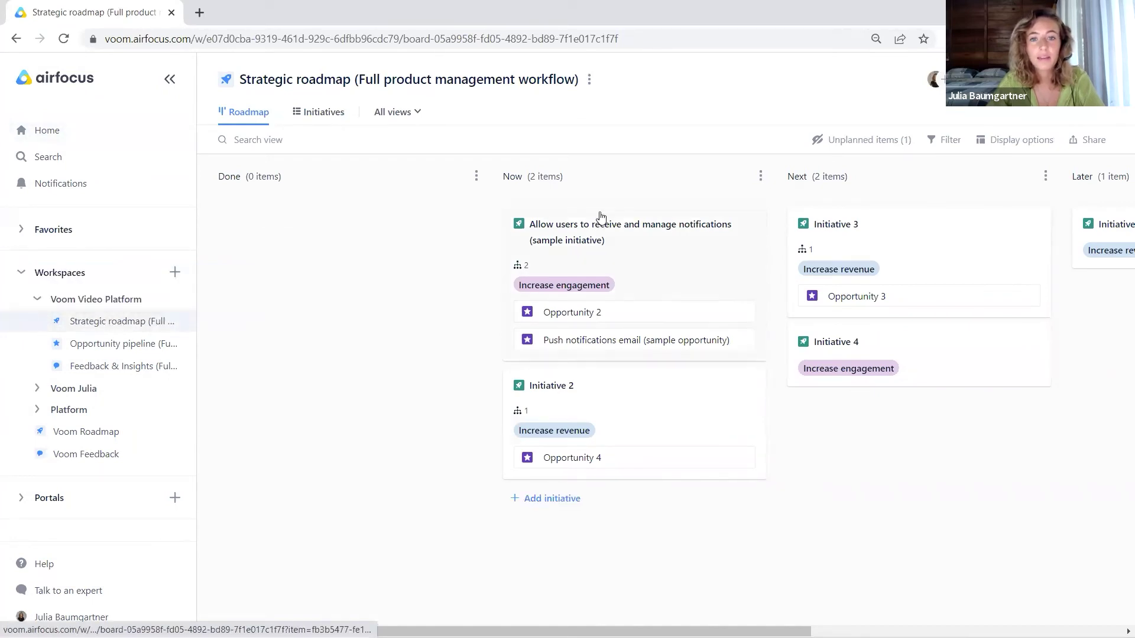
{"action": "left_click", "coordinate": [594, 233]}
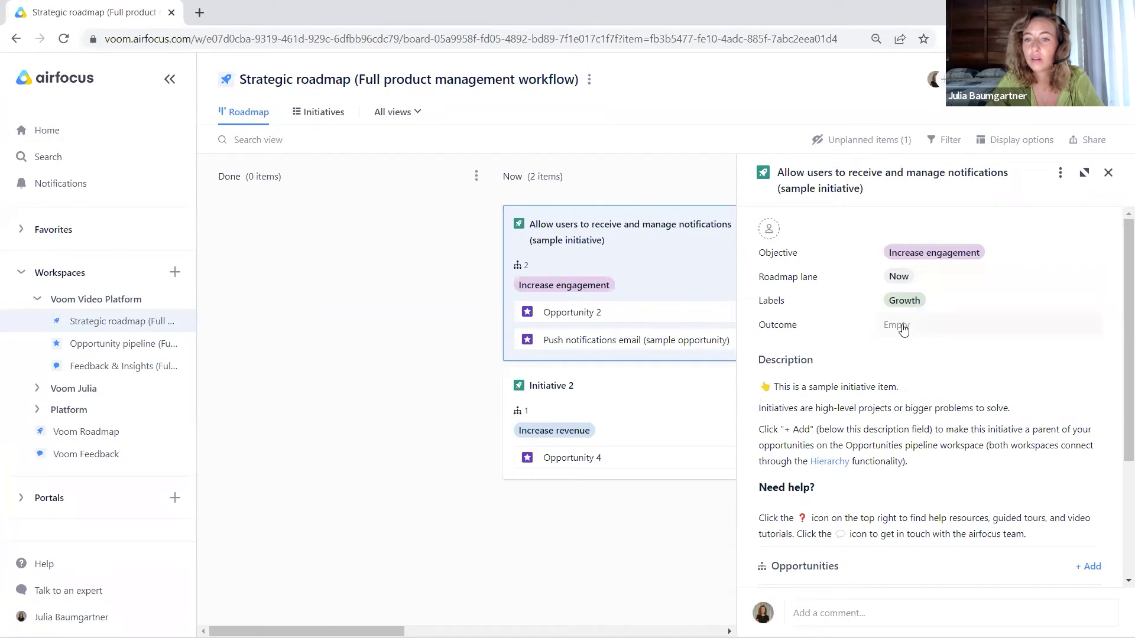
{"action": "left_click", "coordinate": [589, 81]}
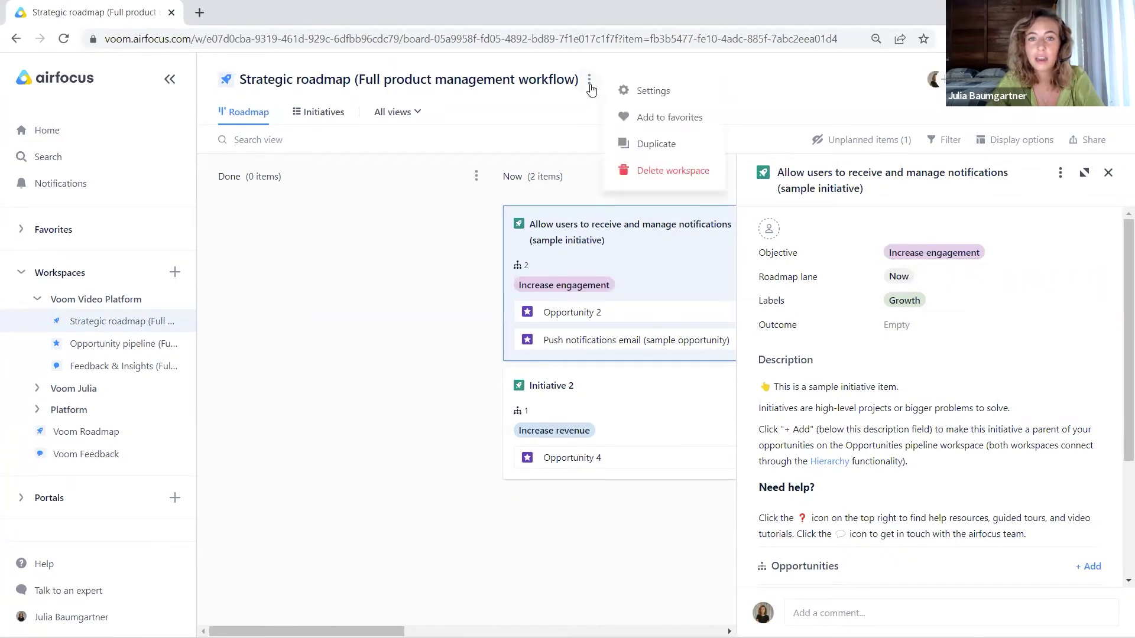
{"action": "left_click", "coordinate": [644, 92]}
{"action": "left_click", "coordinate": [360, 146]}
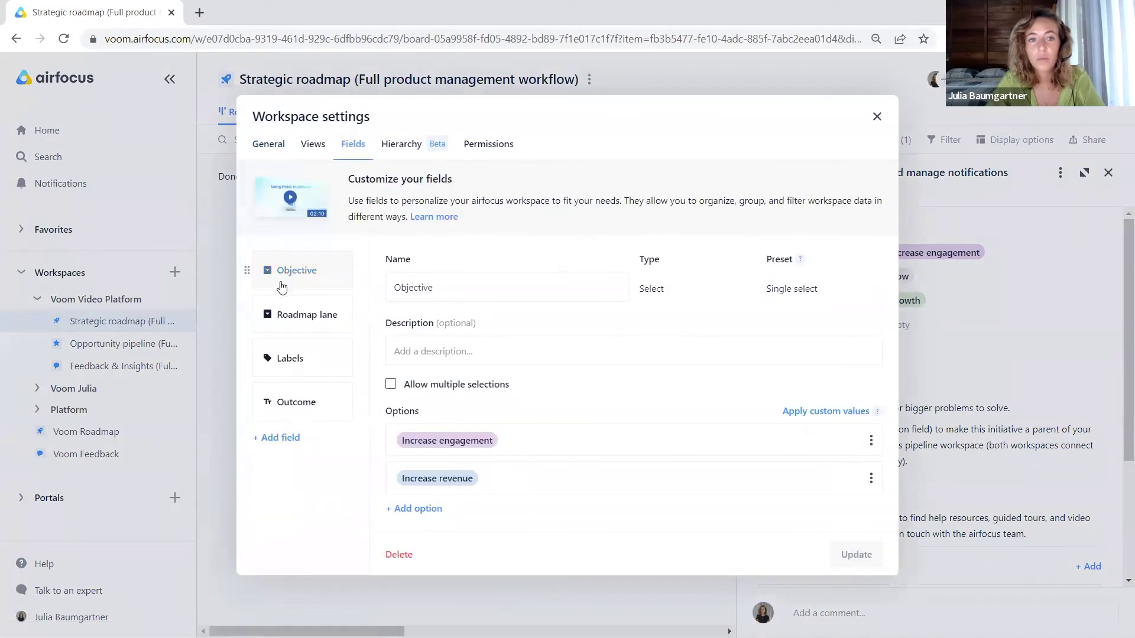
{"action": "left_click_drag", "start_coordinate": [247, 269], "coordinate": [248, 319]}
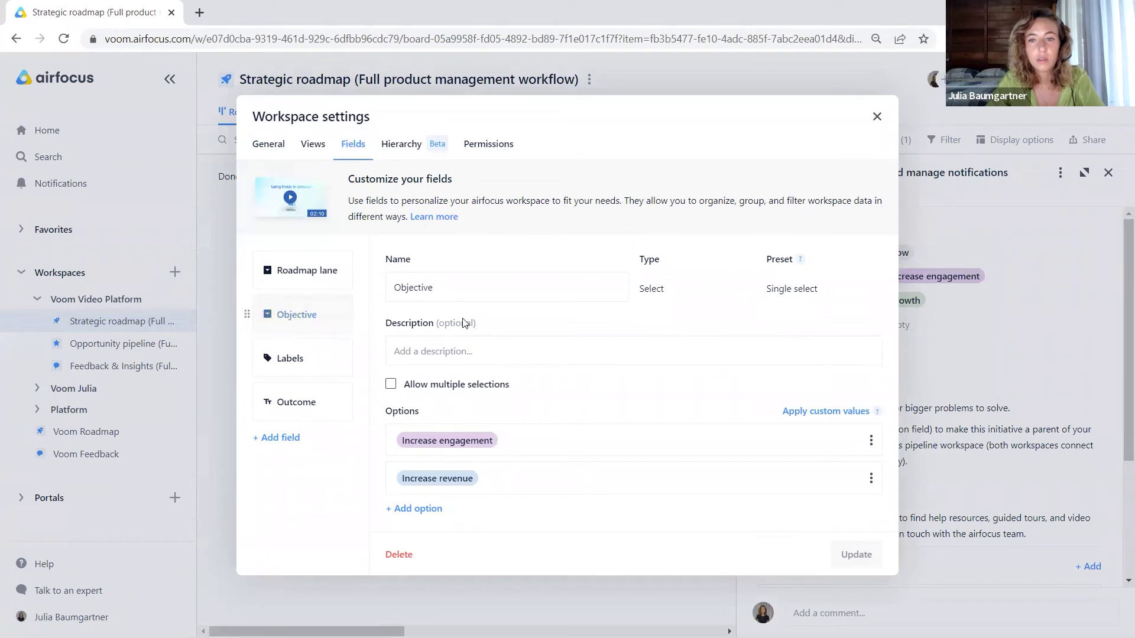
{"action": "left_click", "coordinate": [983, 334]}
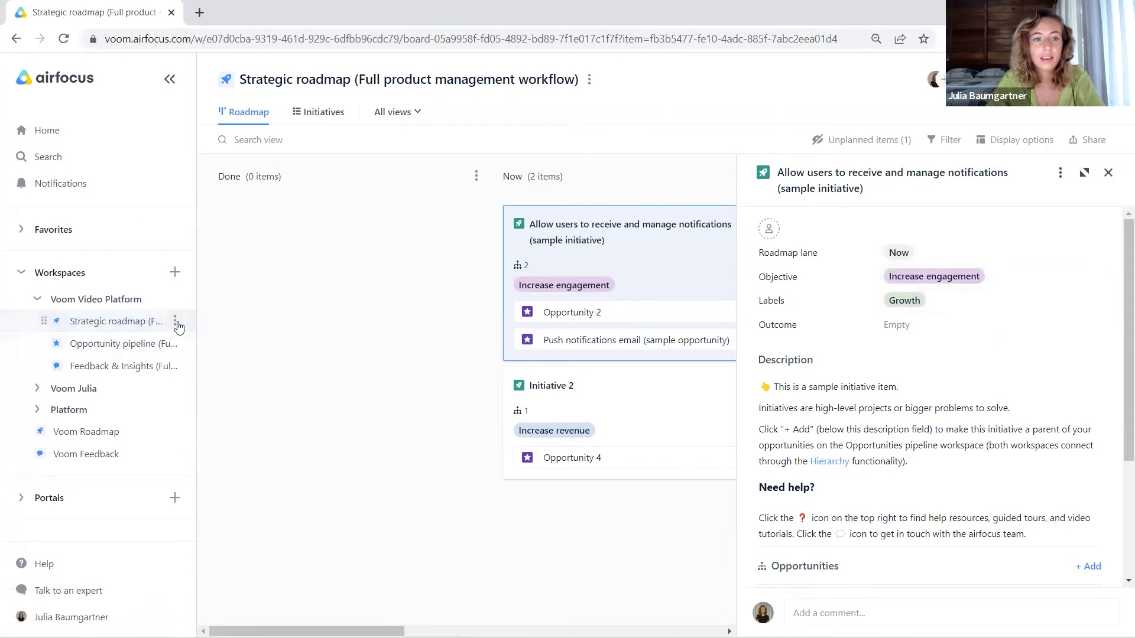
- Review the Strategic roadmap workspace's Fields, General and Hierarchy settings, including its item type and child workspaces
{"action": "left_click", "coordinate": [176, 322]}
{"action": "left_click", "coordinate": [219, 335]}
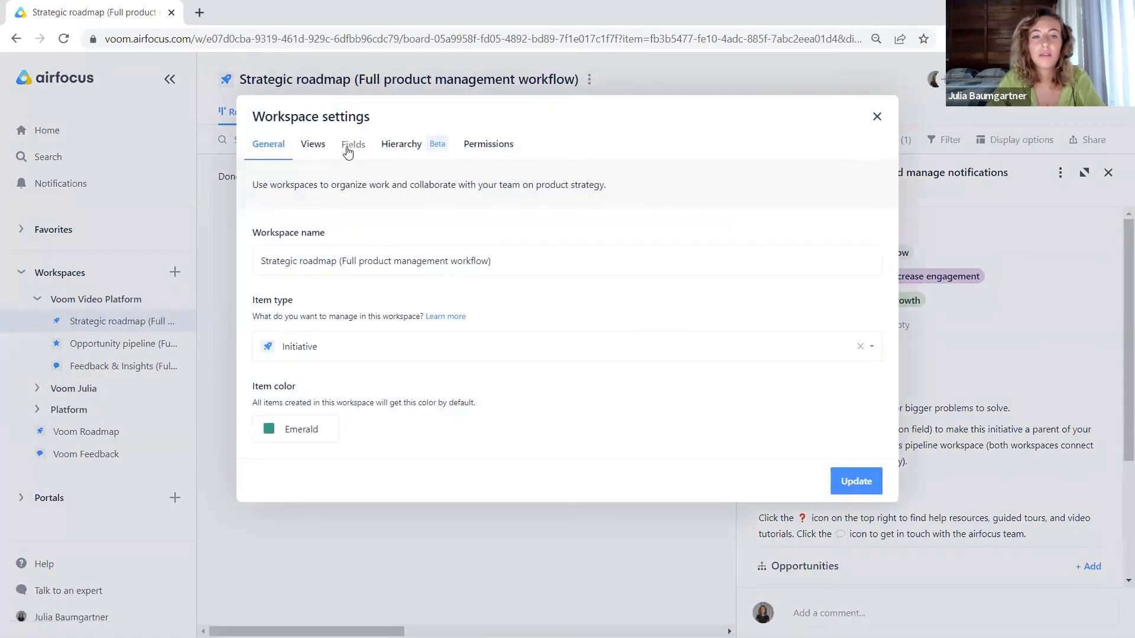
{"action": "left_click", "coordinate": [349, 144]}
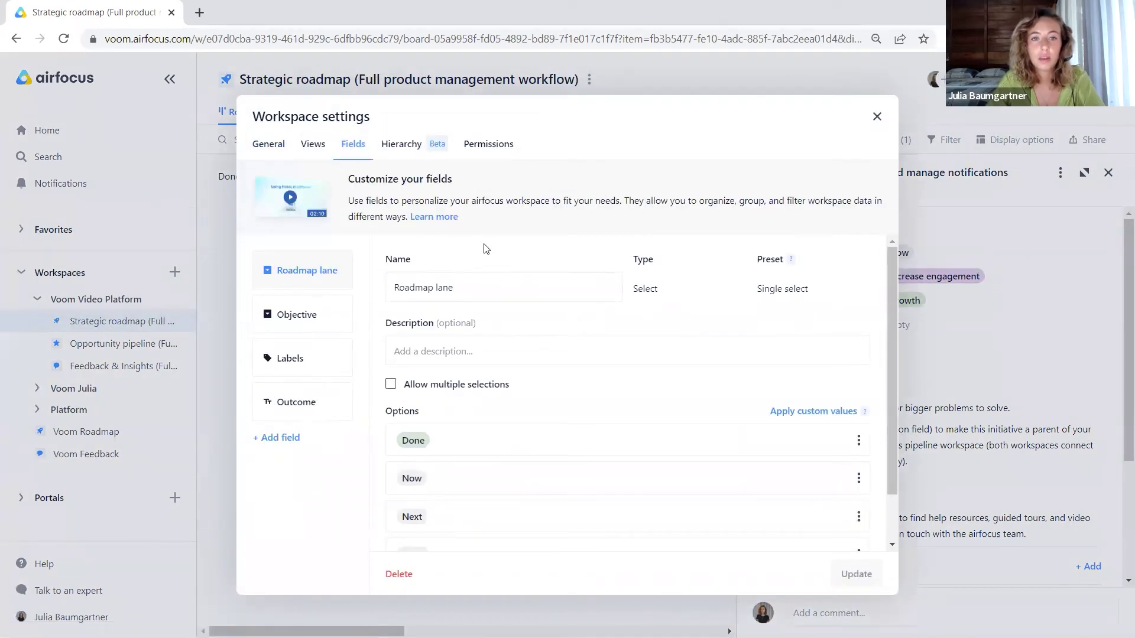
{"action": "left_click", "coordinate": [413, 152]}
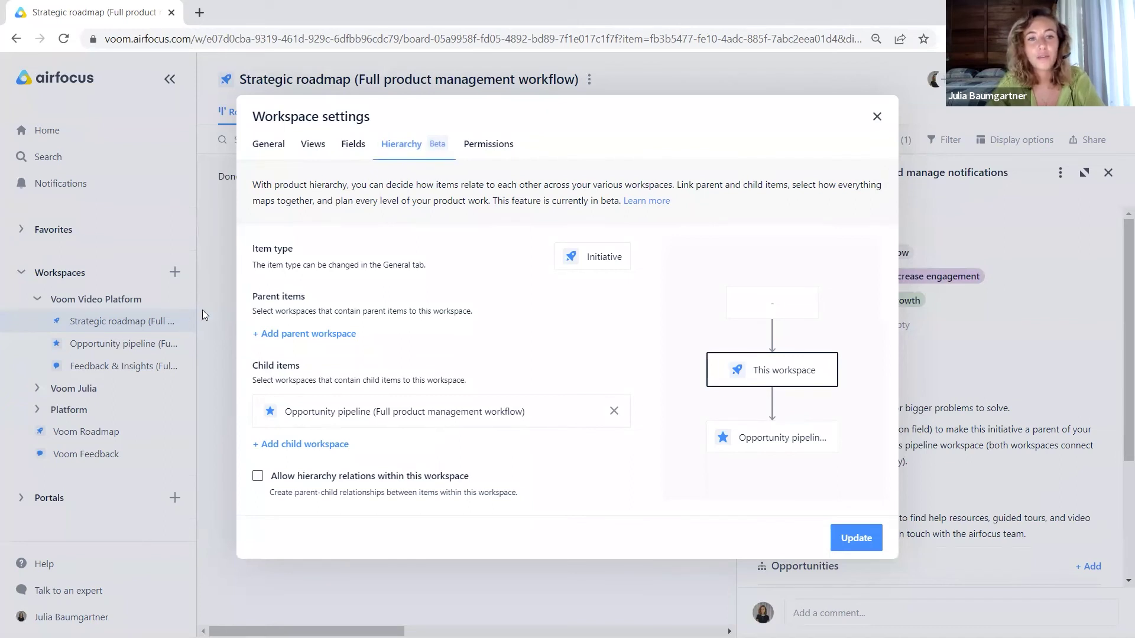
{"action": "left_click", "coordinate": [266, 144]}
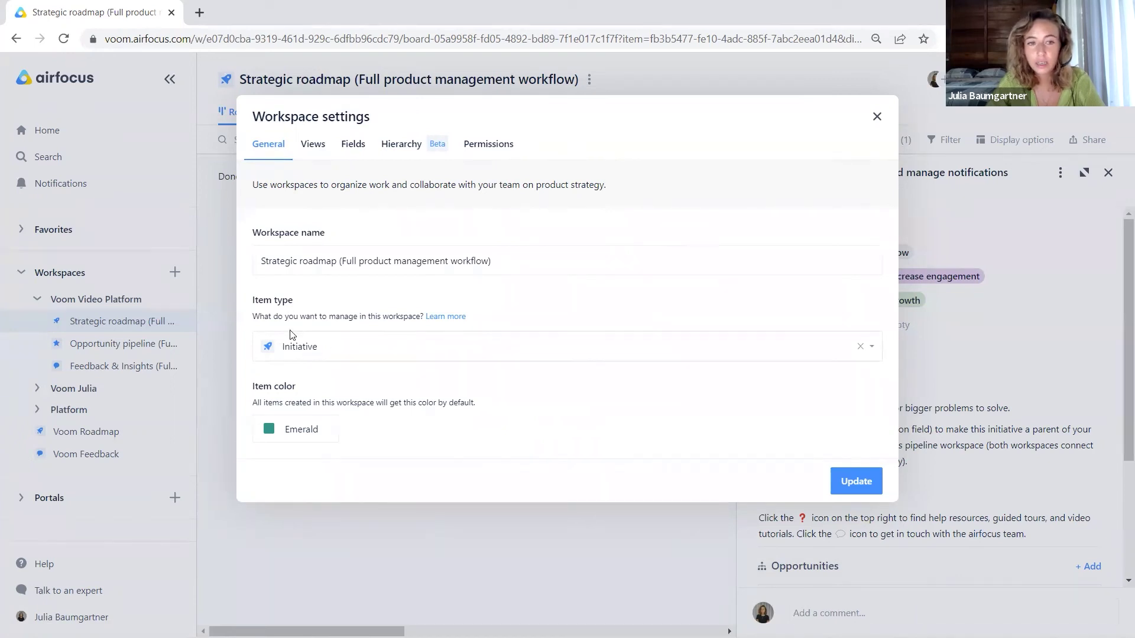
{"action": "left_click", "coordinate": [417, 151]}
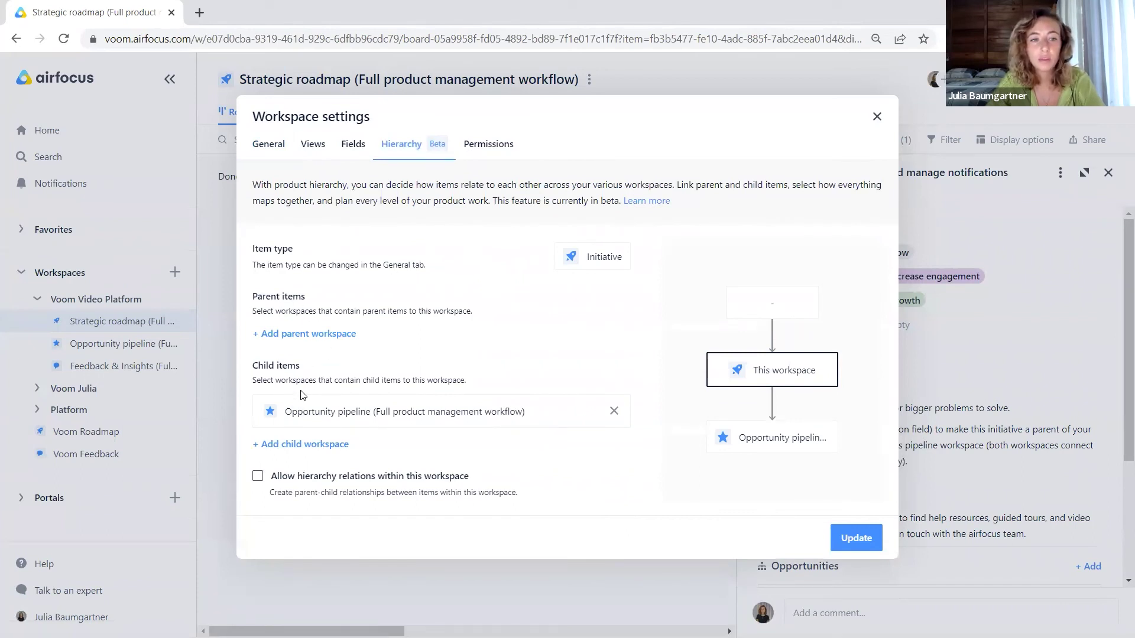
{"action": "left_click", "coordinate": [158, 349]}
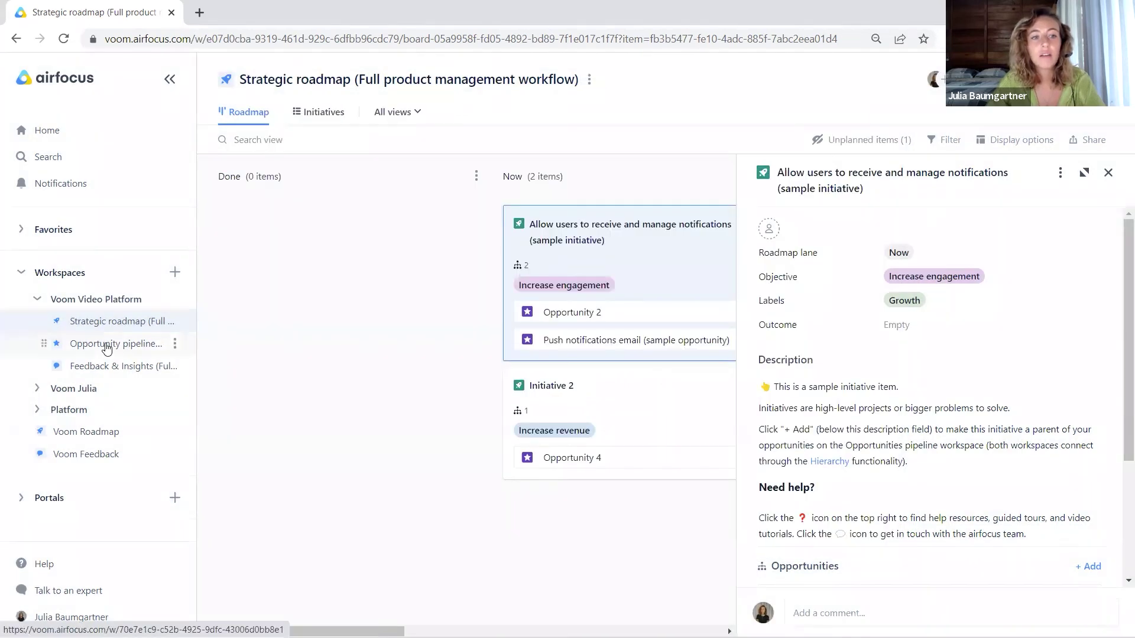
- Review the Opportunity pipeline workspace's General and Hierarchy settings and the workspaces available as additional parents
{"action": "left_click", "coordinate": [175, 344]}
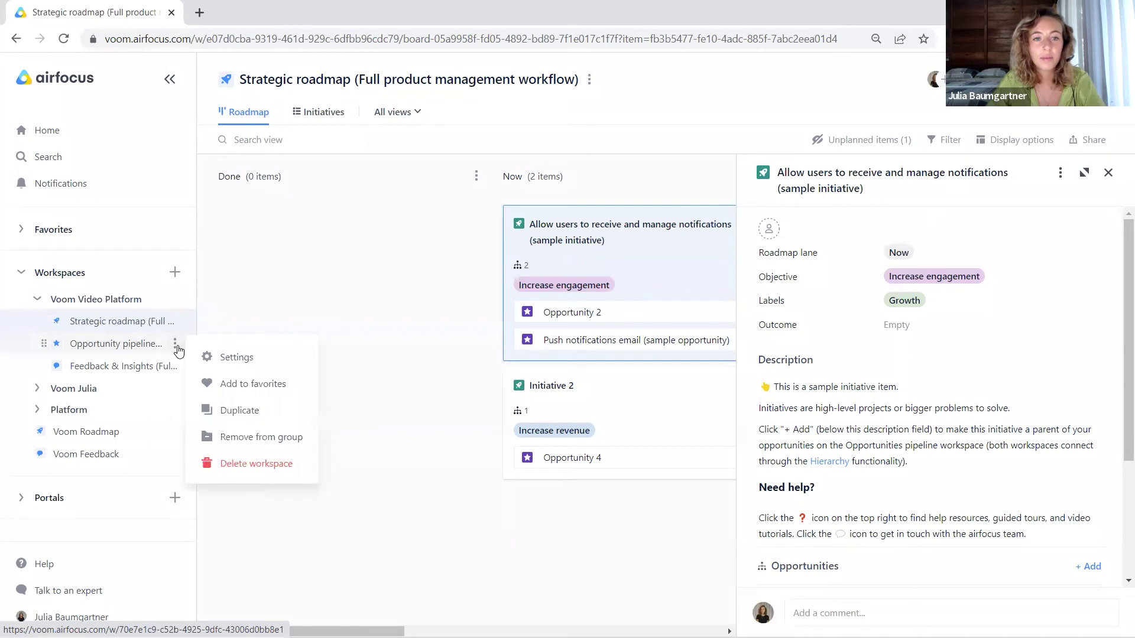
{"action": "left_click", "coordinate": [215, 357]}
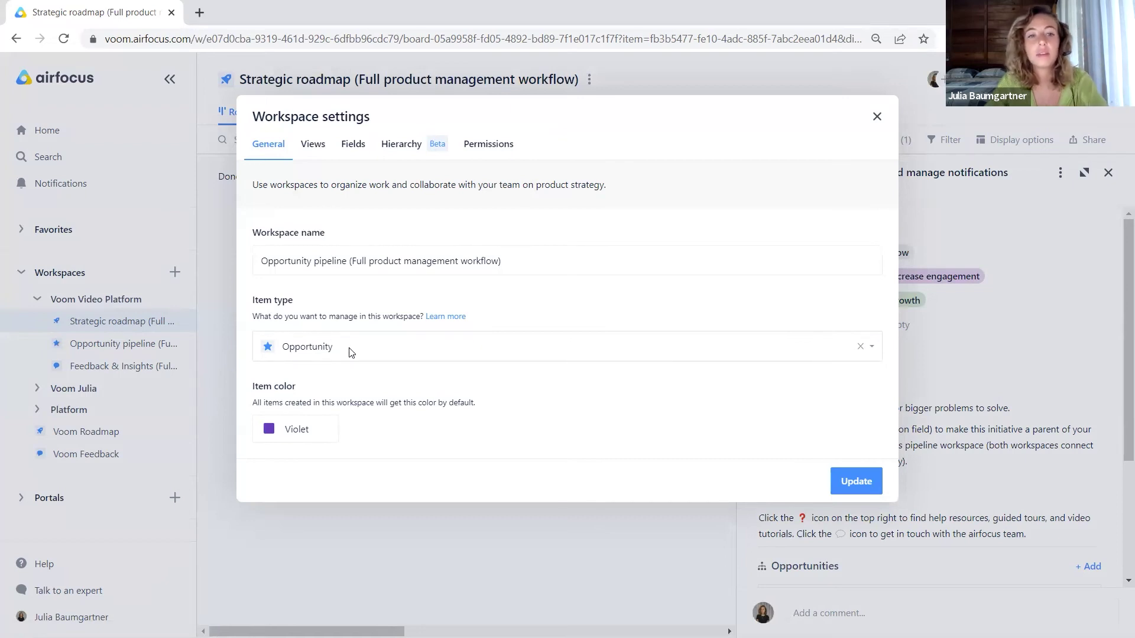
{"action": "left_click", "coordinate": [414, 149]}
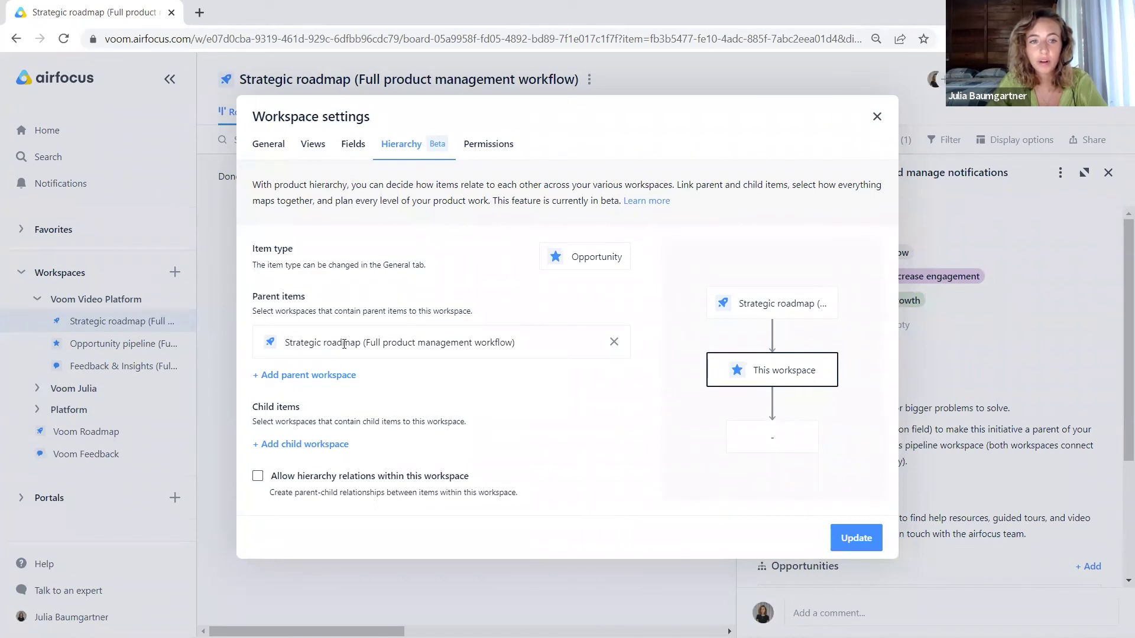
{"action": "left_click", "coordinate": [314, 376]}
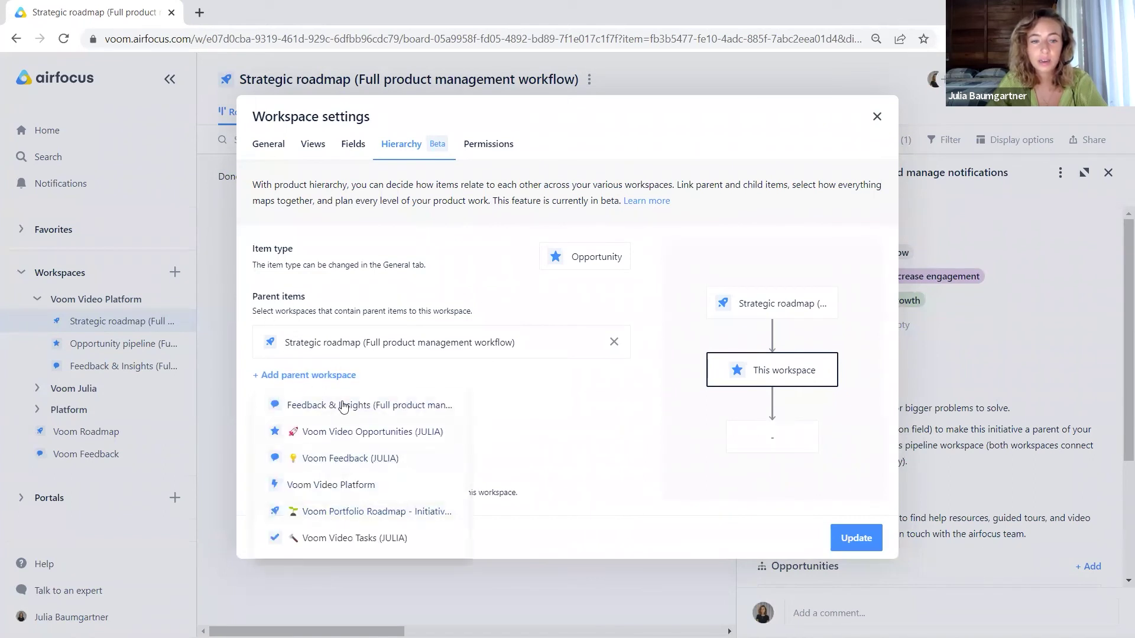
{"action": "left_click", "coordinate": [519, 377]}
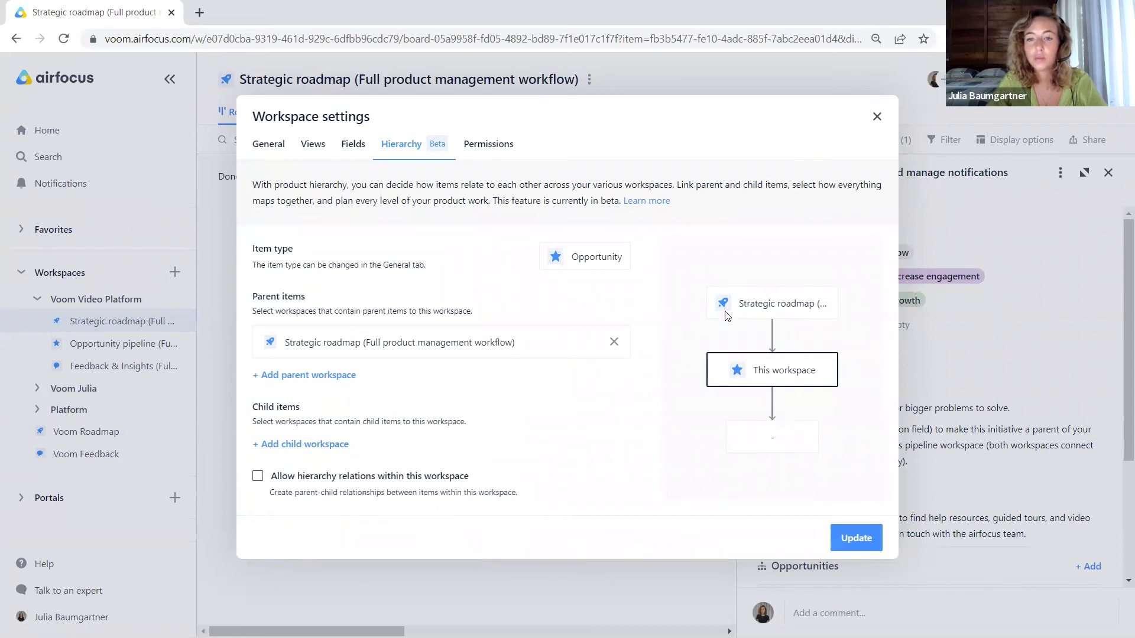
- Try adding Voom Video Opportunities as a second parent of the Opportunity pipeline and allowing hierarchy relations within that workspace
{"action": "left_click", "coordinate": [319, 377]}
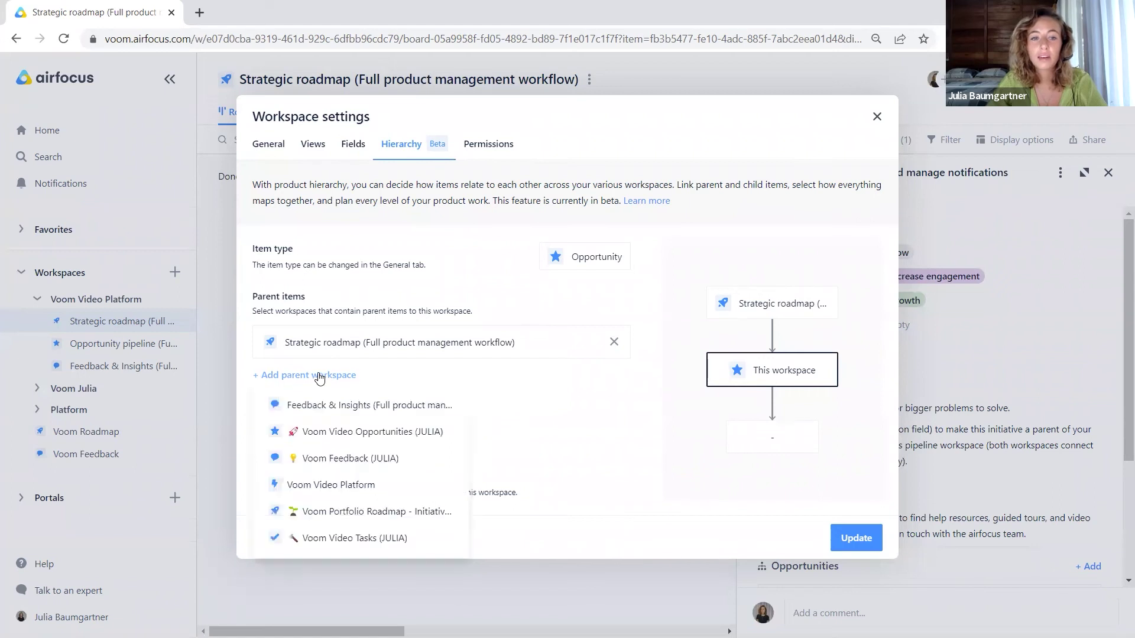
{"action": "left_click", "coordinate": [347, 438]}
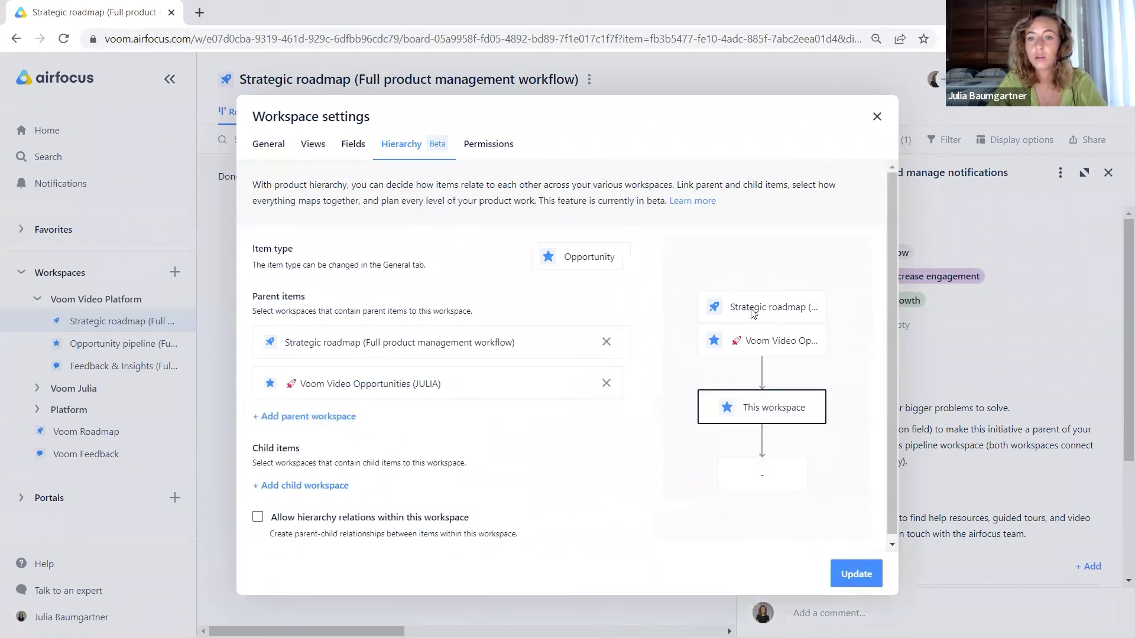
{"action": "scroll", "coordinate": [413, 440], "scroll_direction": "down", "scroll_amount": 1}
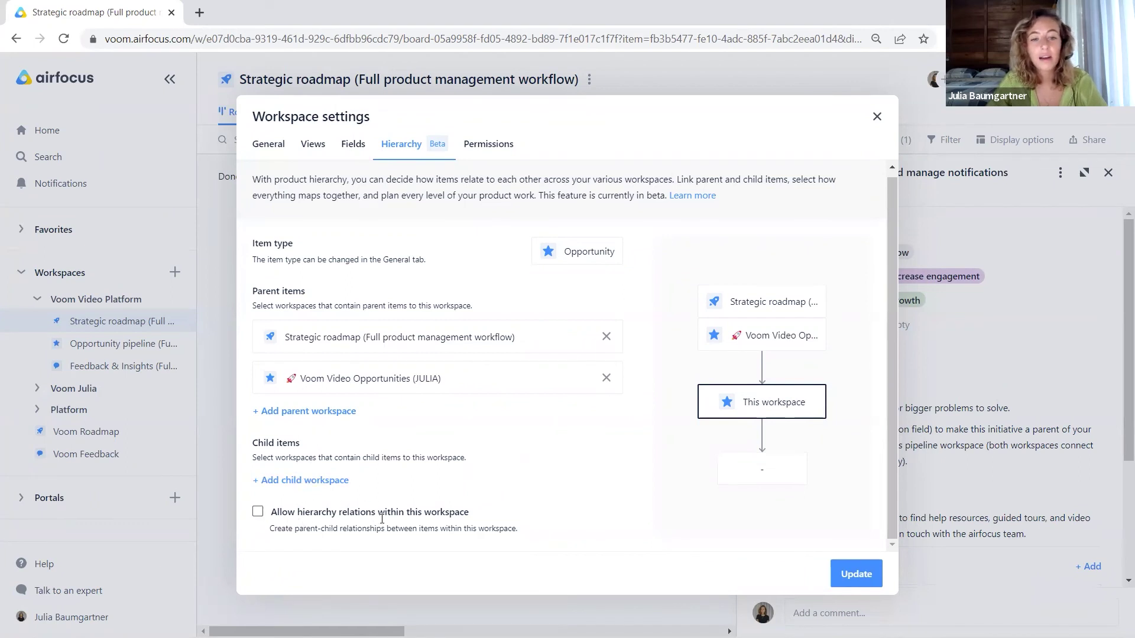
{"action": "left_click", "coordinate": [258, 513]}
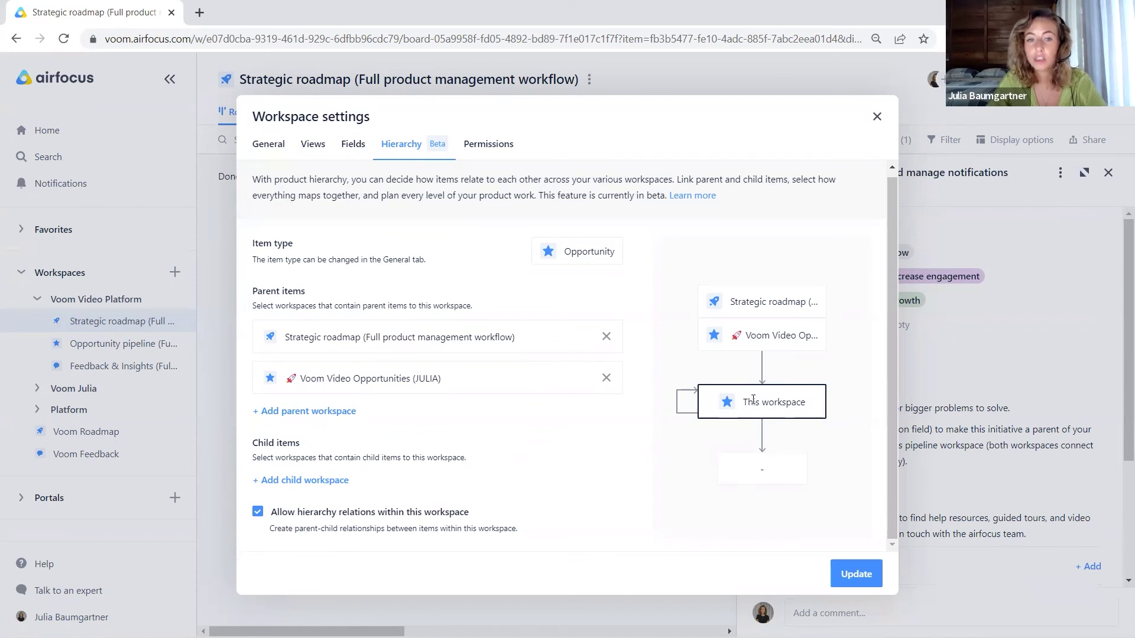
{"action": "left_click", "coordinate": [257, 513]}
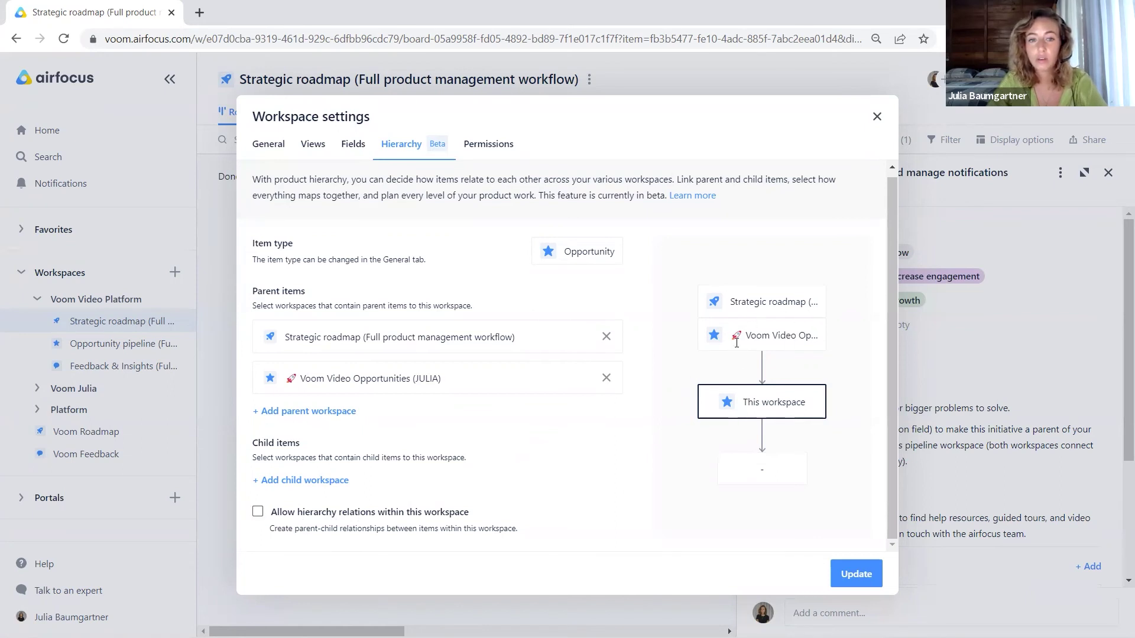
{"action": "left_click", "coordinate": [606, 378]}
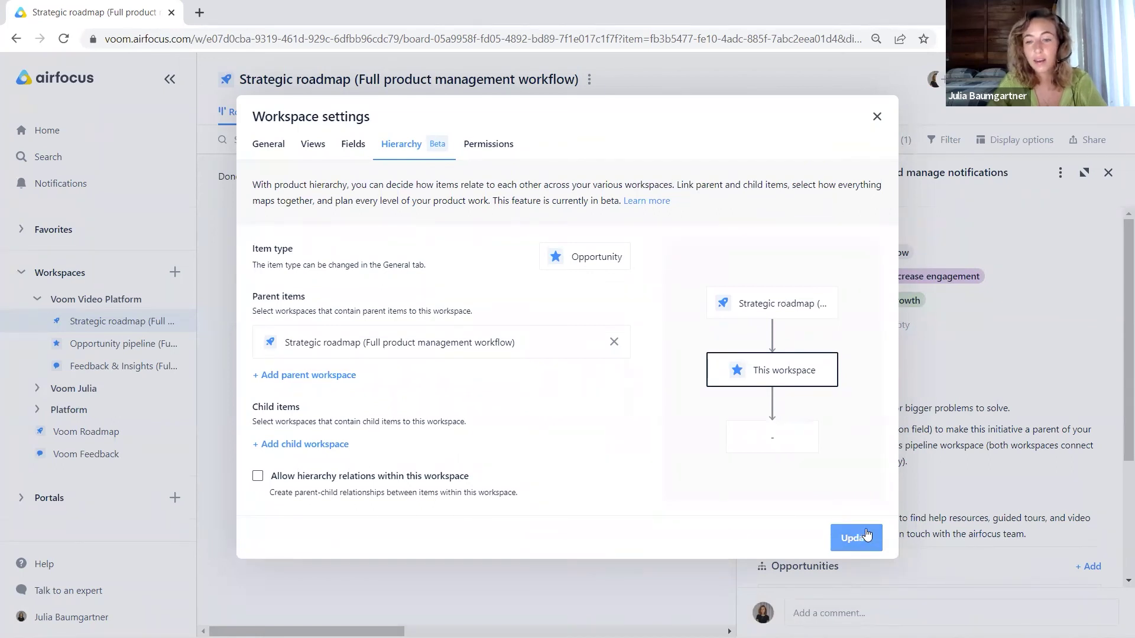
{"action": "left_click", "coordinate": [689, 585]}
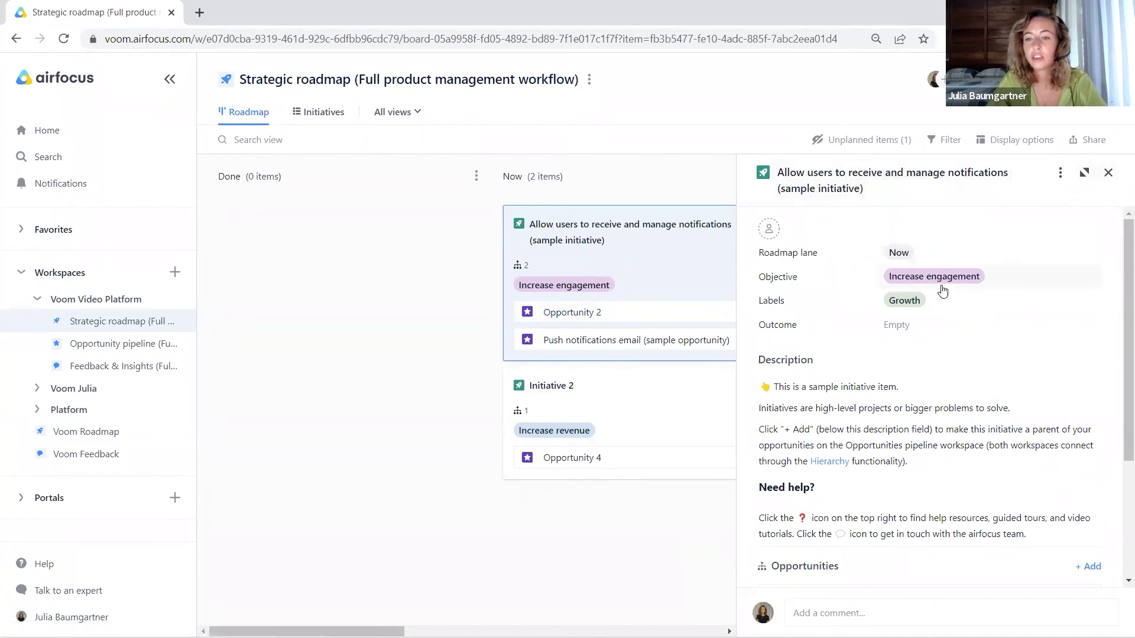
- Link Opportunity 3 to the notifications sample initiative as a child opportunity and close the initiative's details
{"action": "scroll", "coordinate": [946, 278], "scroll_direction": "down", "scroll_amount": 3}
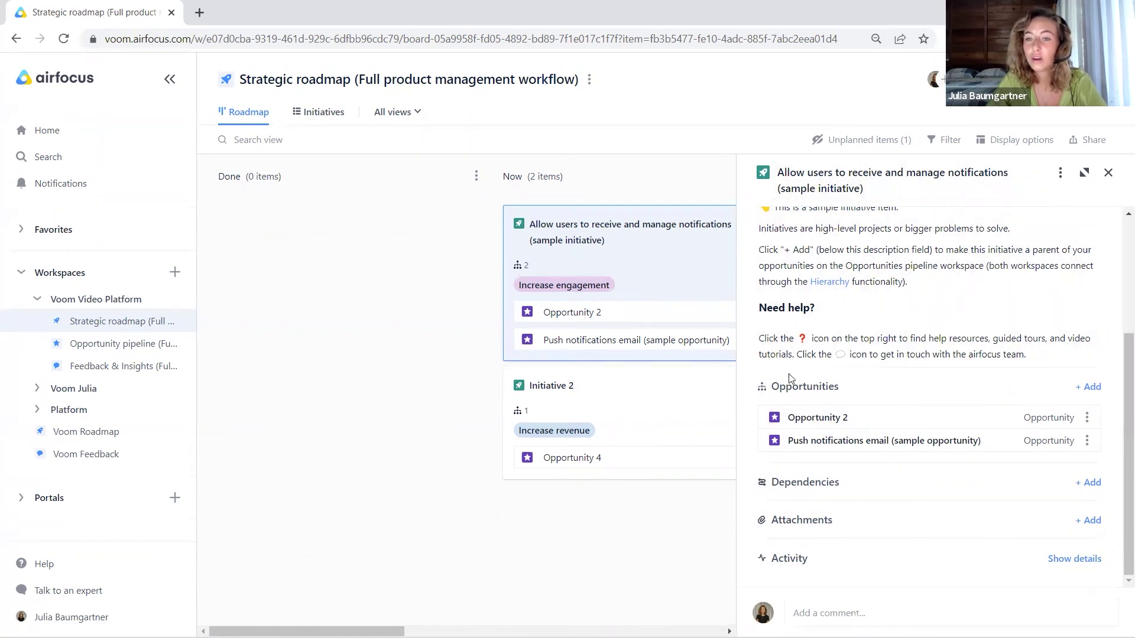
{"action": "left_click", "coordinate": [1086, 387]}
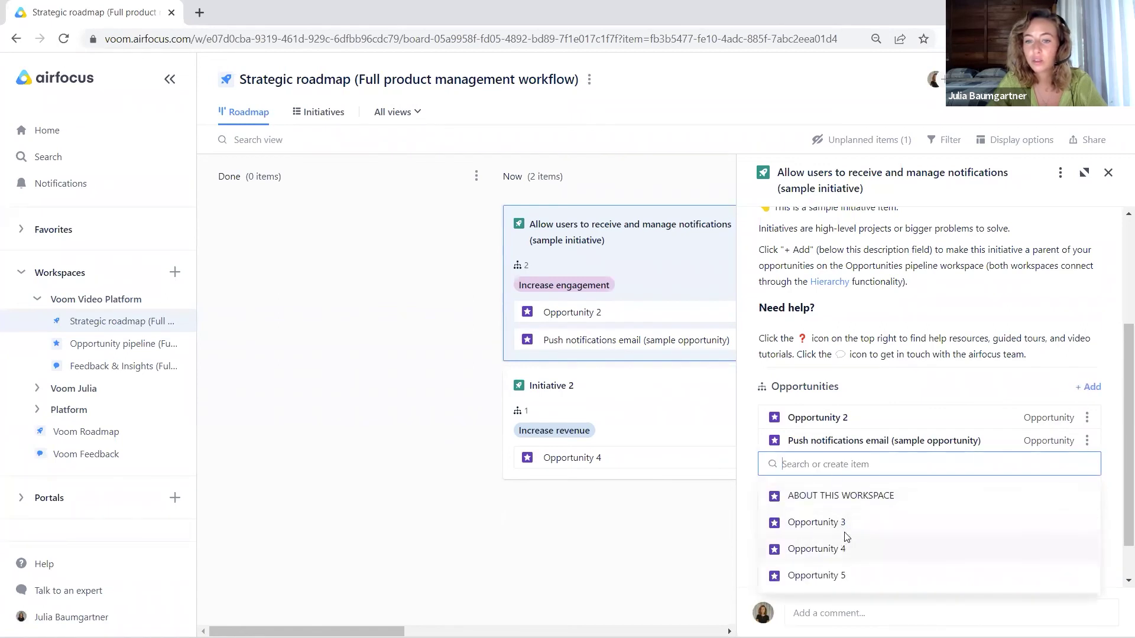
{"action": "key", "text": "Escape"}
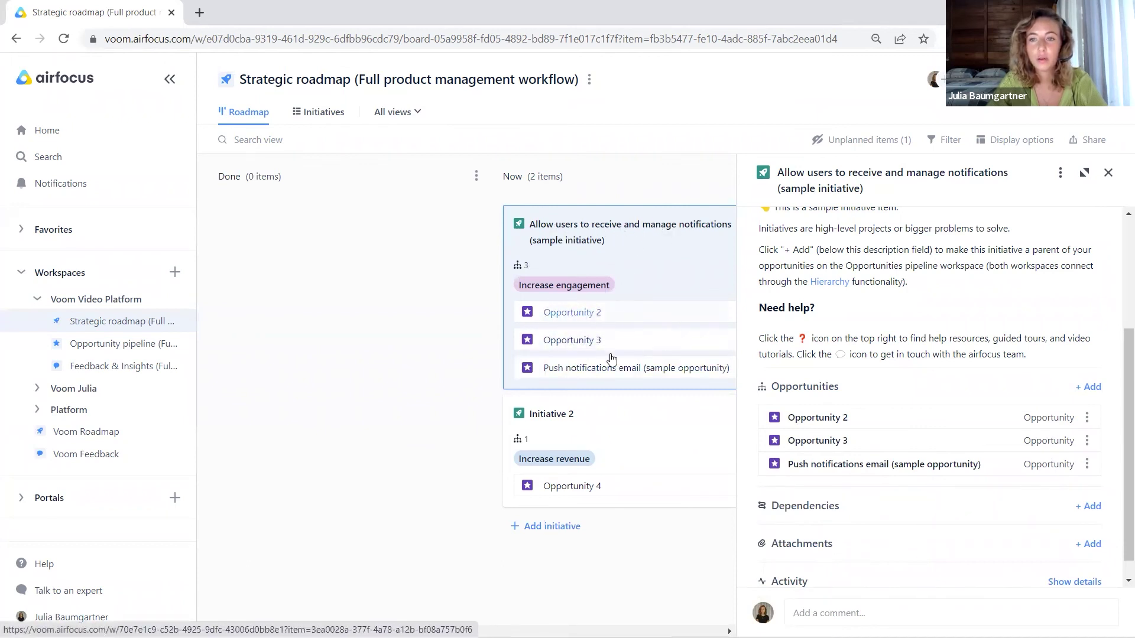
{"action": "left_click", "coordinate": [1108, 172]}
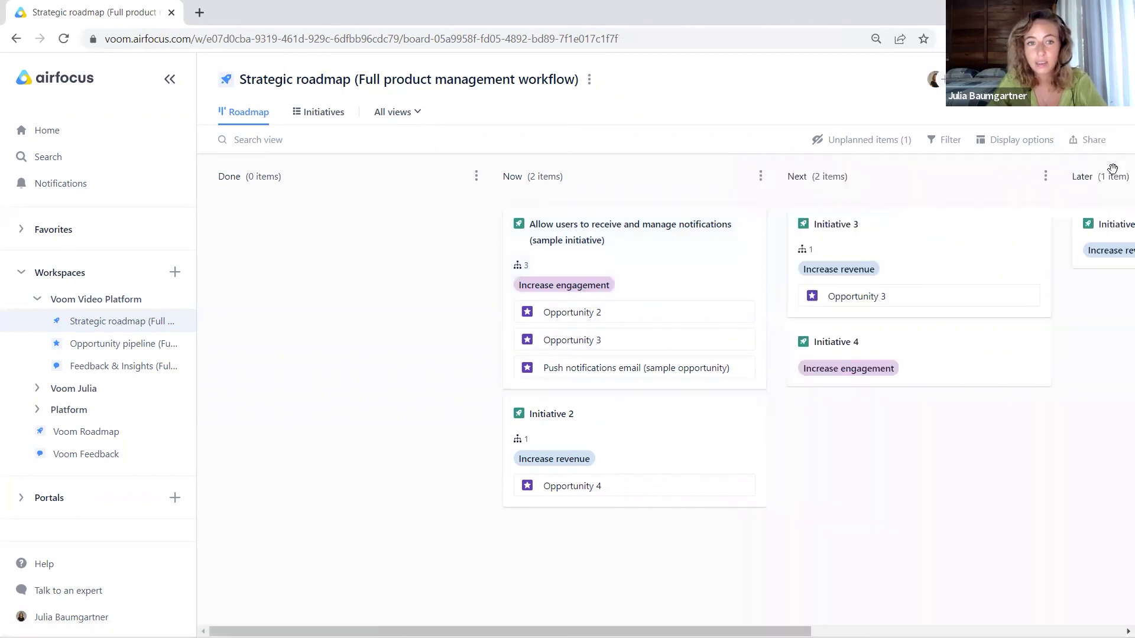
- Review the Strategic roadmap workspace's Hierarchy and Permissions settings
{"action": "left_click", "coordinate": [589, 81]}
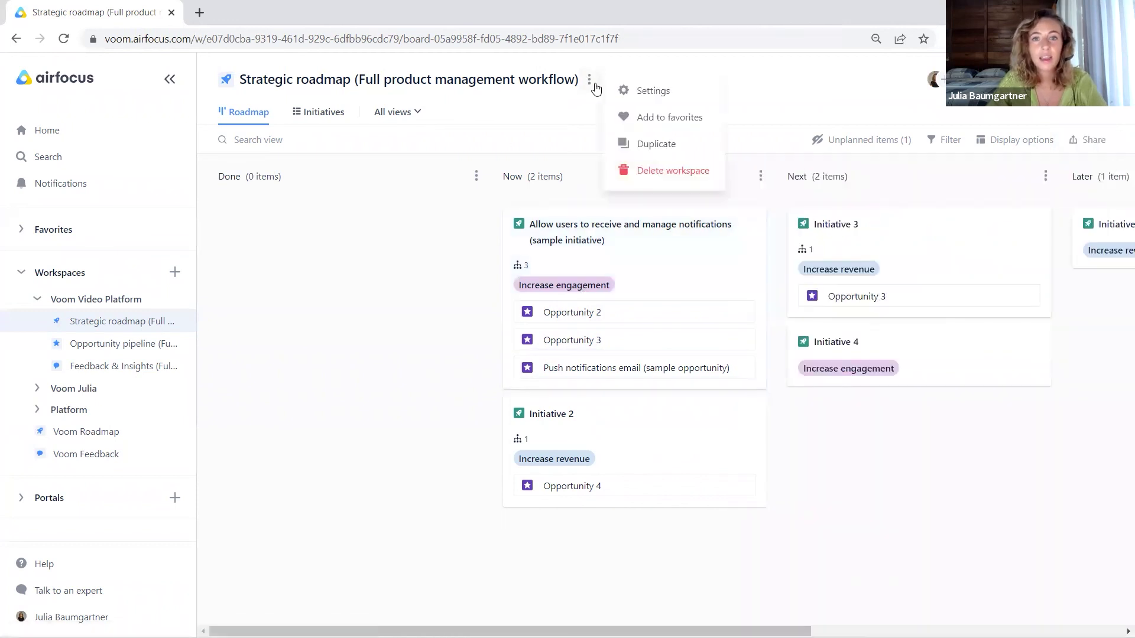
{"action": "left_click", "coordinate": [659, 95]}
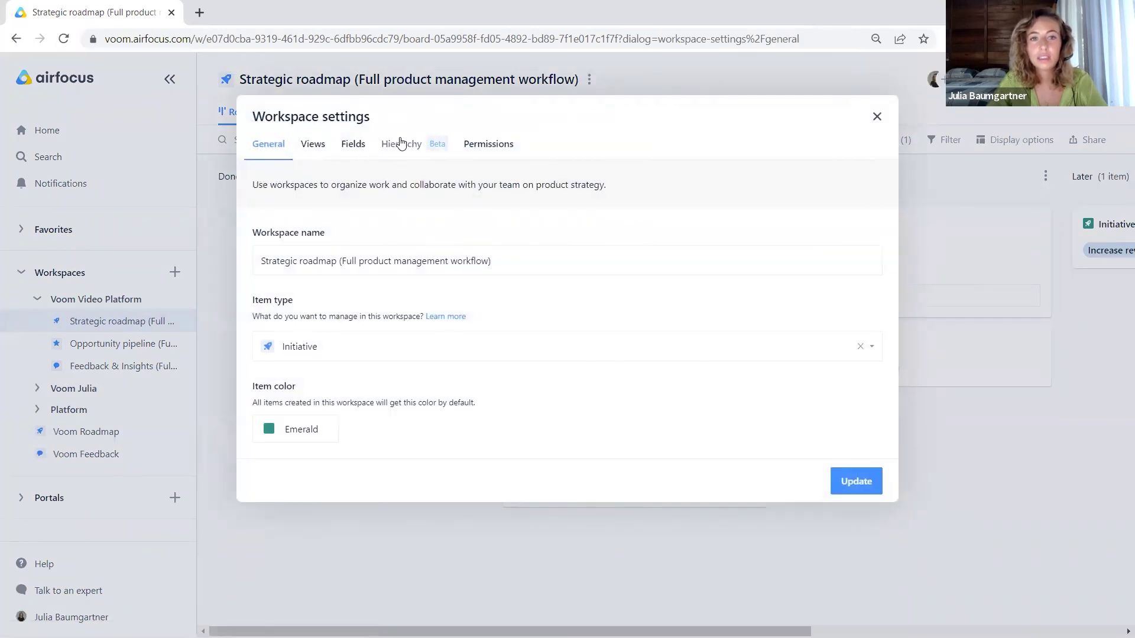
{"action": "left_click", "coordinate": [417, 146]}
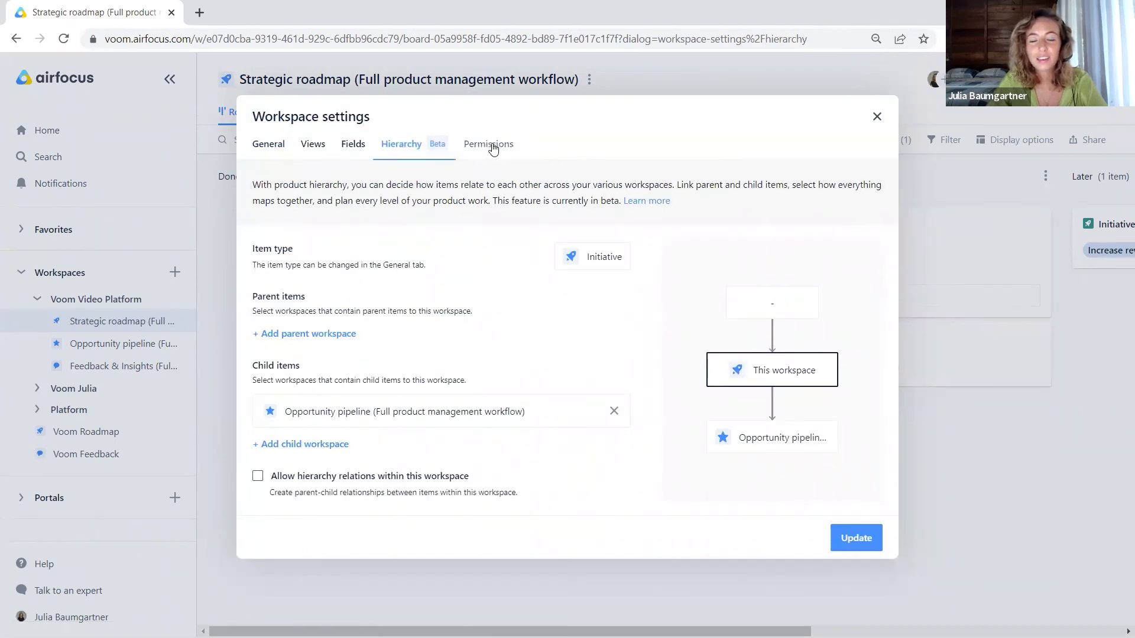
{"action": "left_click", "coordinate": [492, 146]}
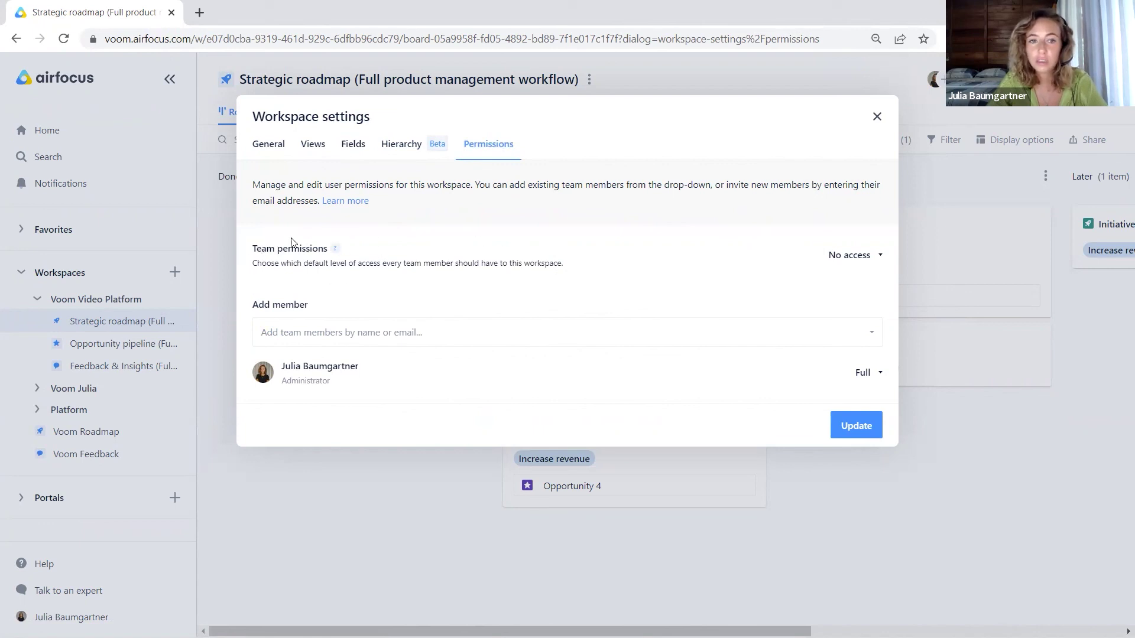
- Review the default team access levels available for the Strategic roadmap workspace
{"action": "left_click", "coordinate": [853, 255]}
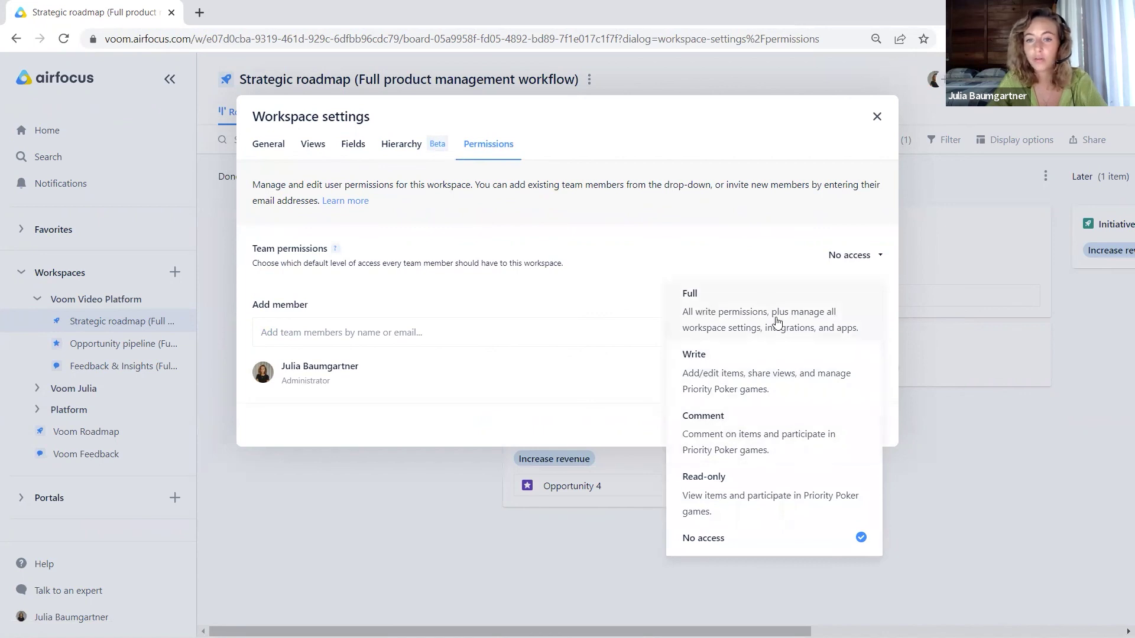
{"action": "left_click", "coordinate": [610, 284]}
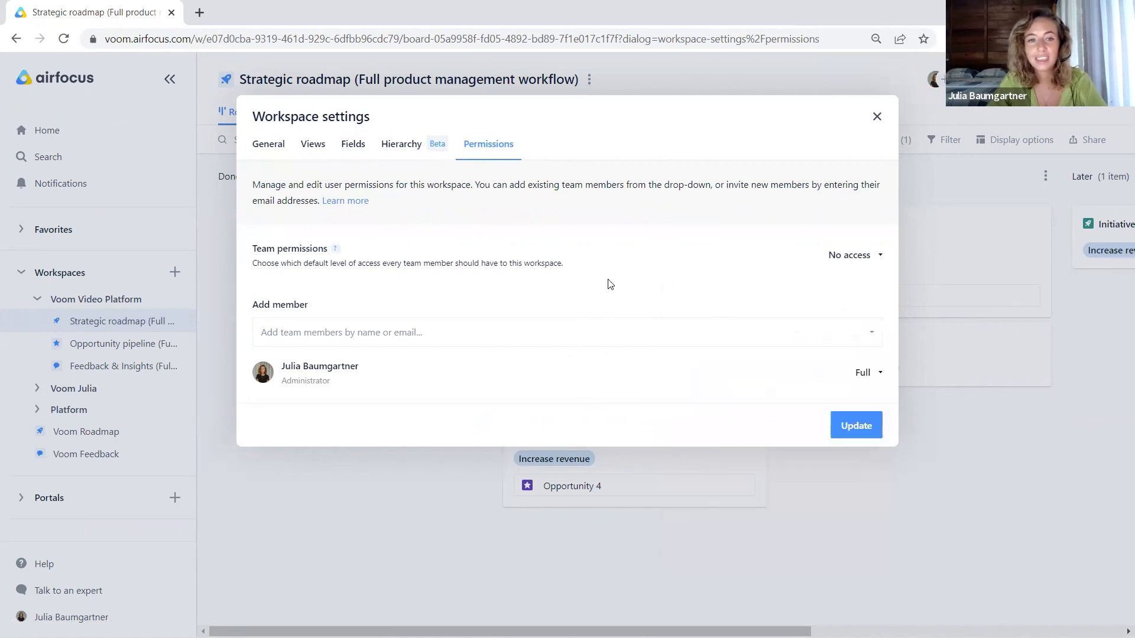
- Try adding the first listed editor as a workspace member with Write access, and discard the unsaved permission changes
{"action": "left_click", "coordinate": [349, 333]}
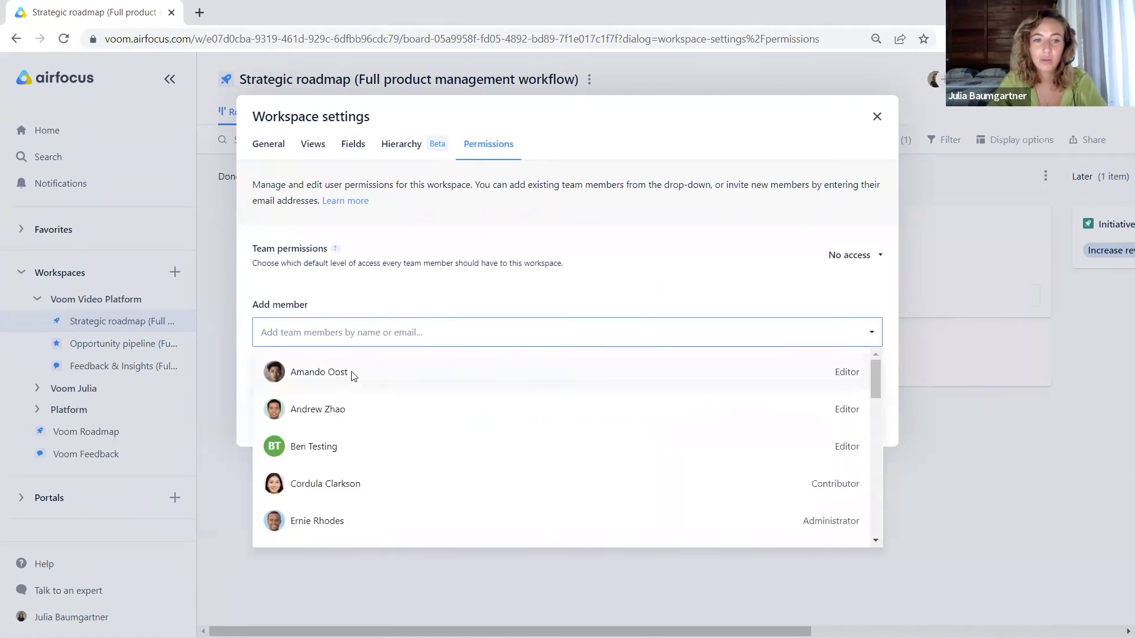
{"action": "left_click", "coordinate": [353, 375]}
{"action": "left_click", "coordinate": [851, 378]}
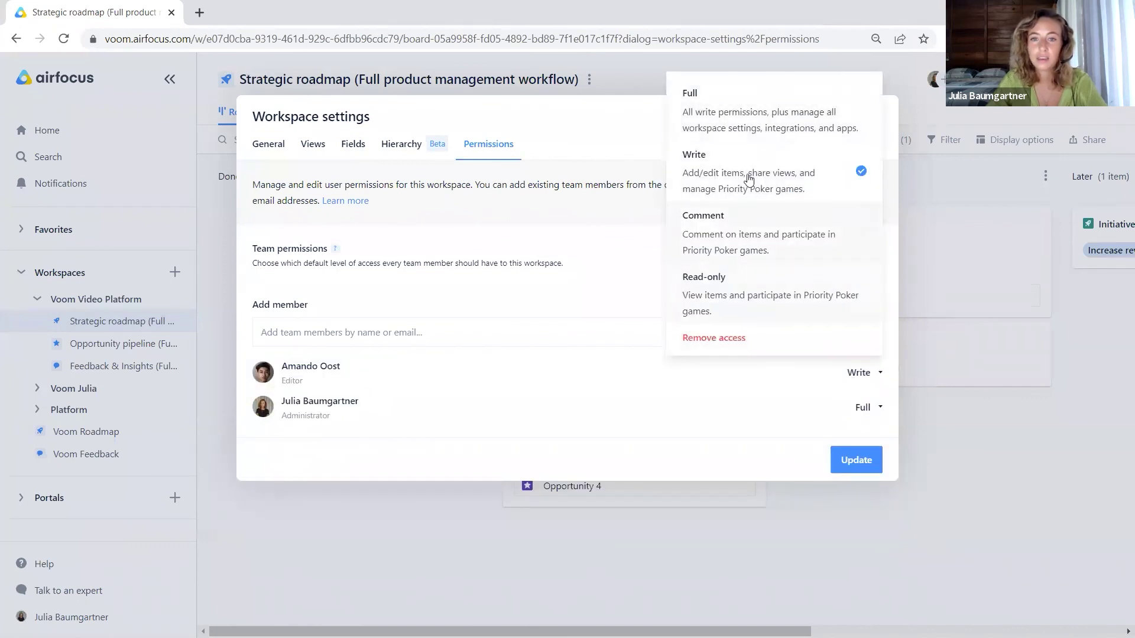
{"action": "left_click", "coordinate": [620, 282]}
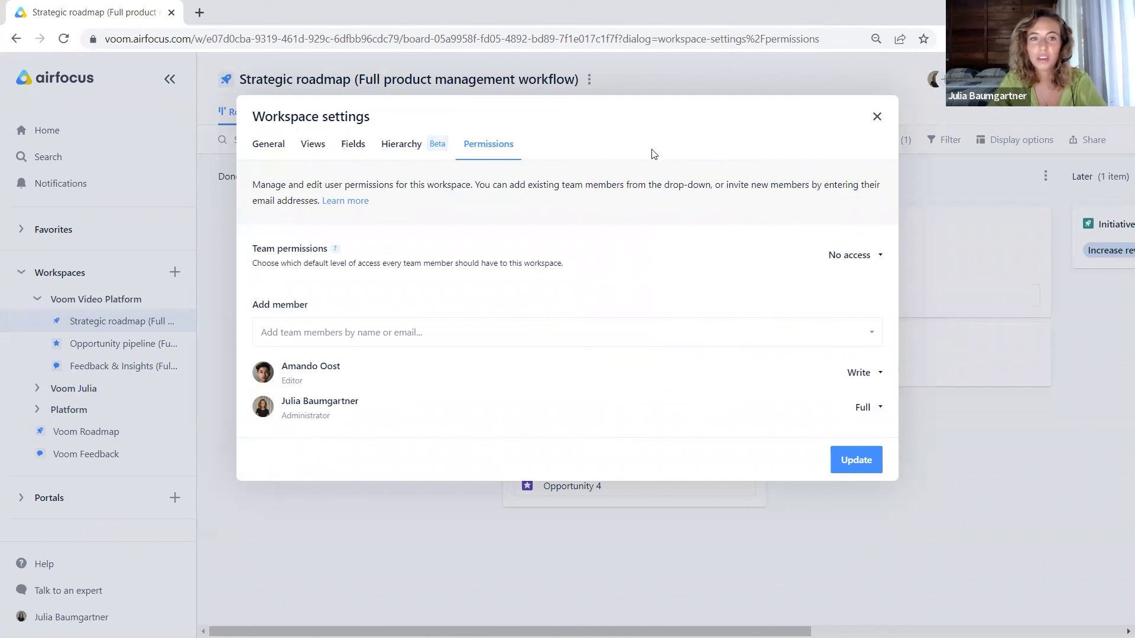
{"action": "left_click", "coordinate": [876, 118]}
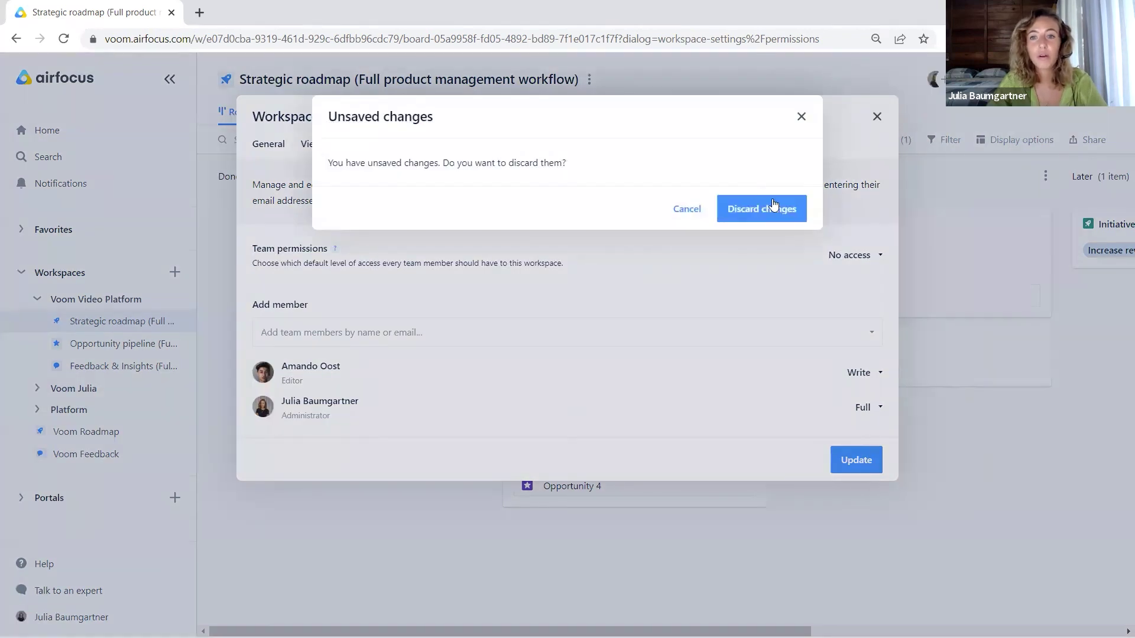
{"action": "left_click", "coordinate": [755, 212]}
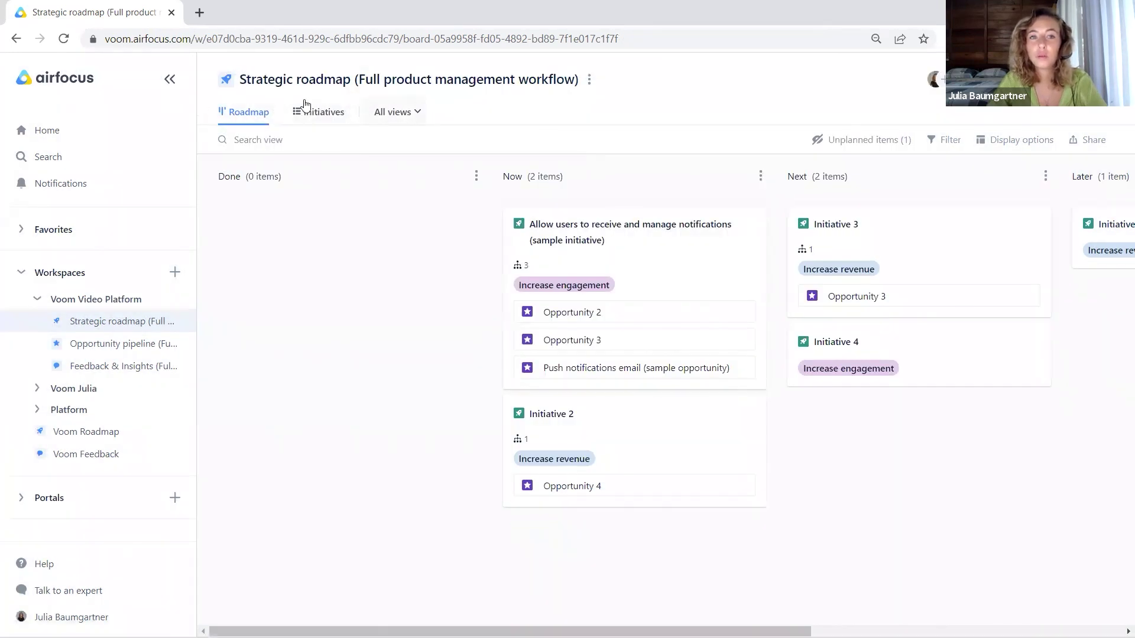